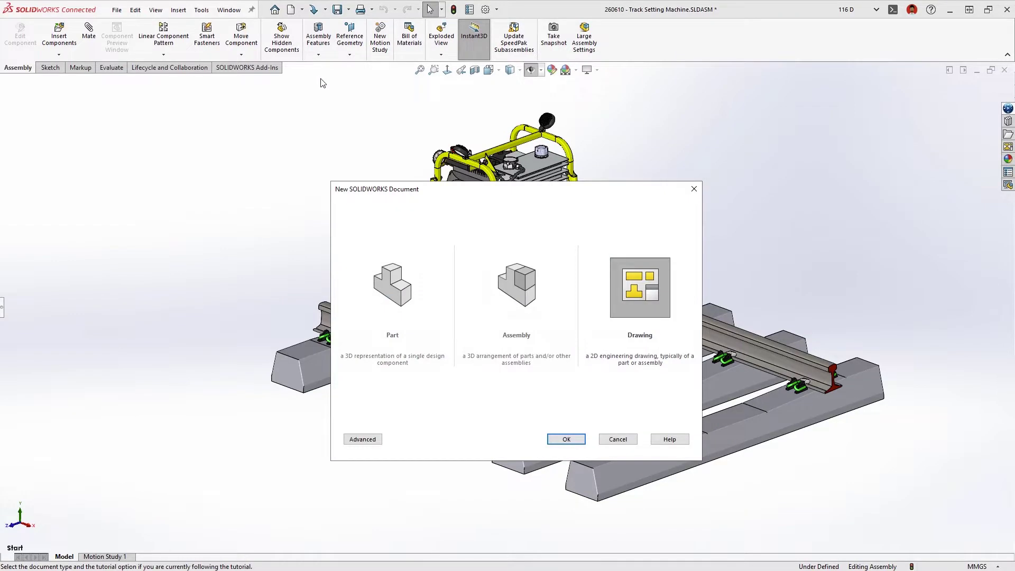
- Create a new drawing of the assembly with an isometric view and set the sheet scale to 1:12
{"action": "left_click", "coordinate": [616, 292]}
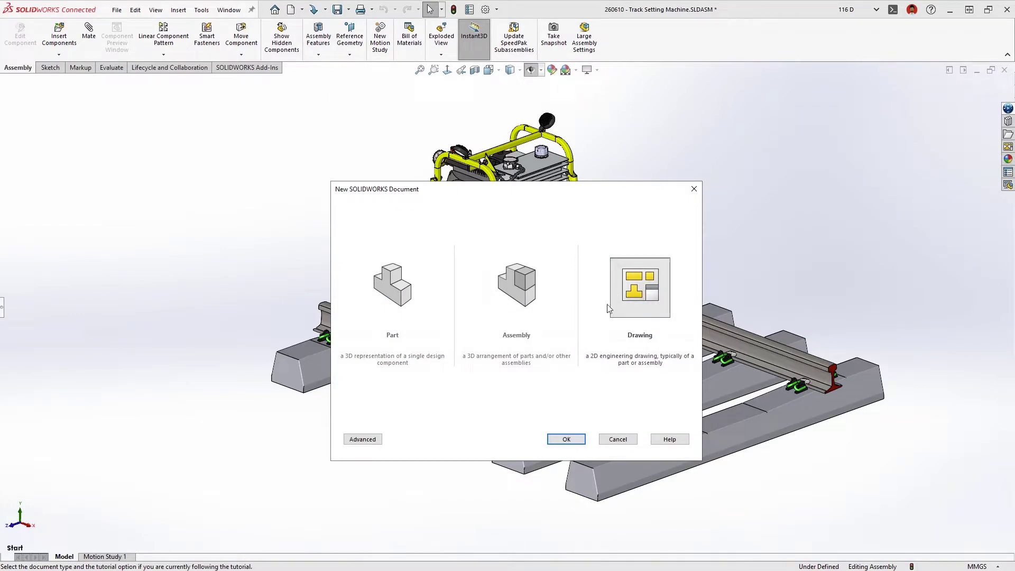
{"action": "left_click", "coordinate": [565, 438]}
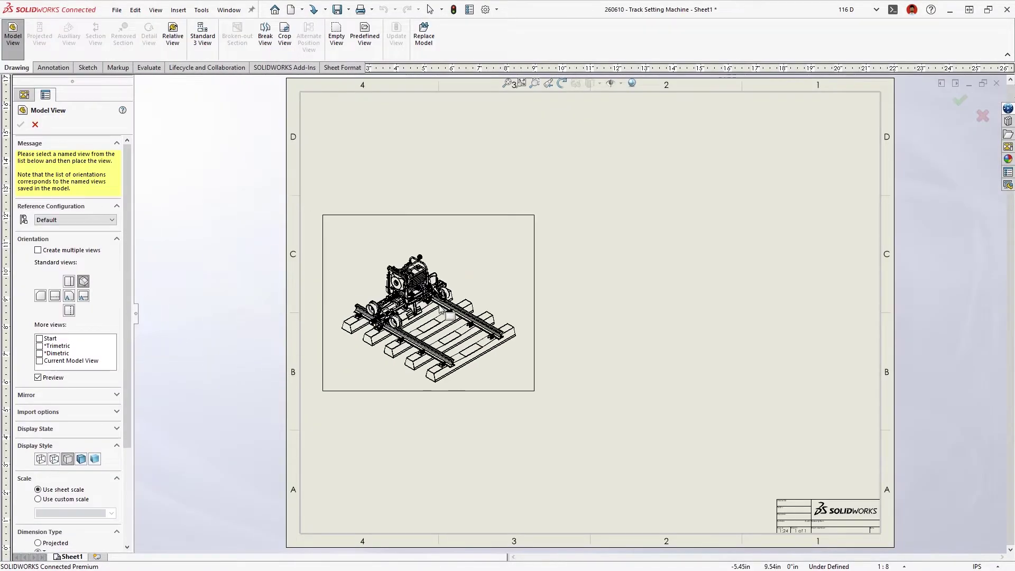
{"action": "left_click", "coordinate": [586, 357]}
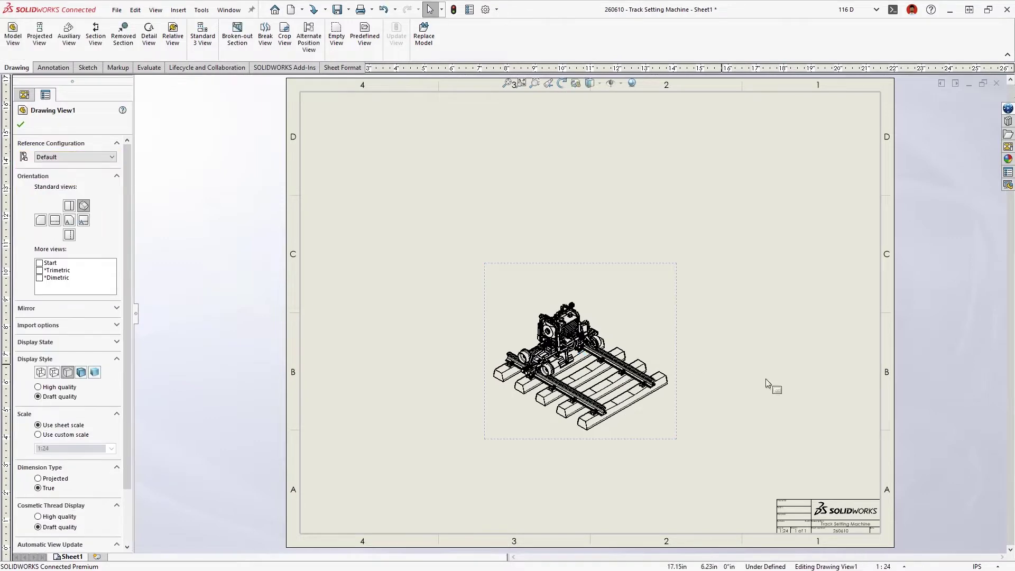
{"action": "left_click", "coordinate": [880, 566]}
{"action": "left_click", "coordinate": [888, 357]}
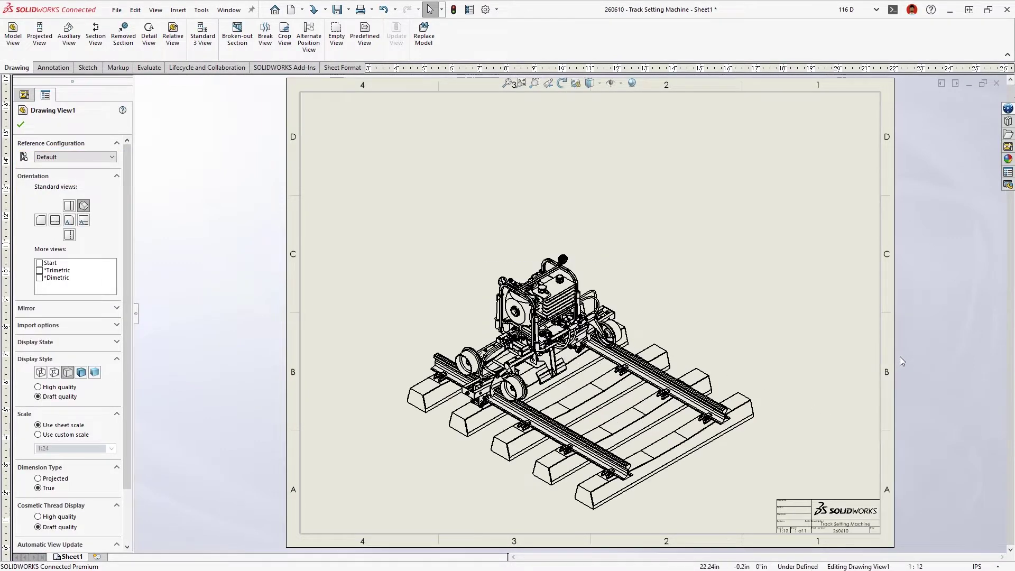
- Insert a top-level-only bill of materials from the bom-simple template and auto-balloon the isometric view
{"action": "key", "text": "s"}
{"action": "left_click", "coordinate": [839, 344]}
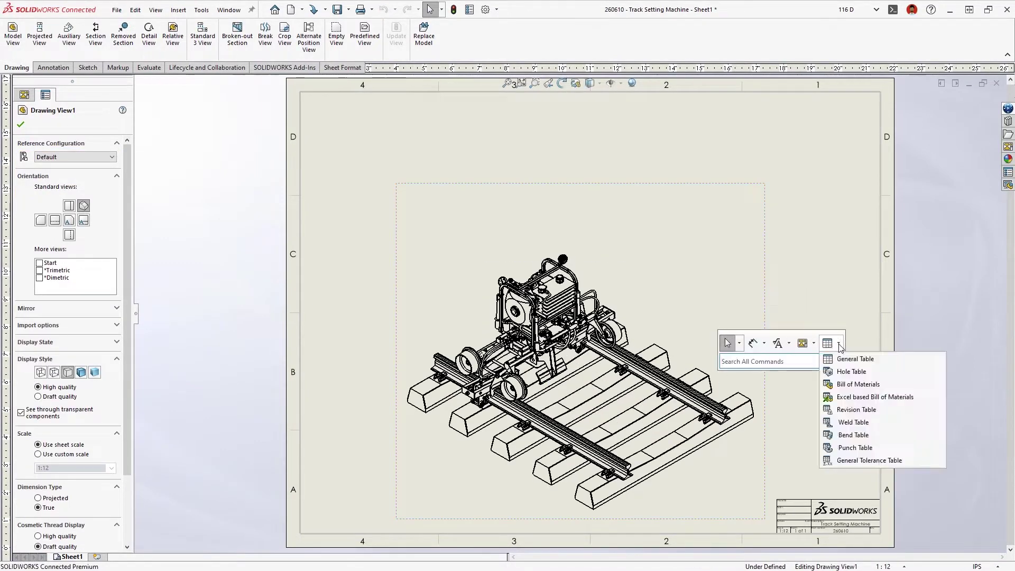
{"action": "left_click", "coordinate": [832, 386]}
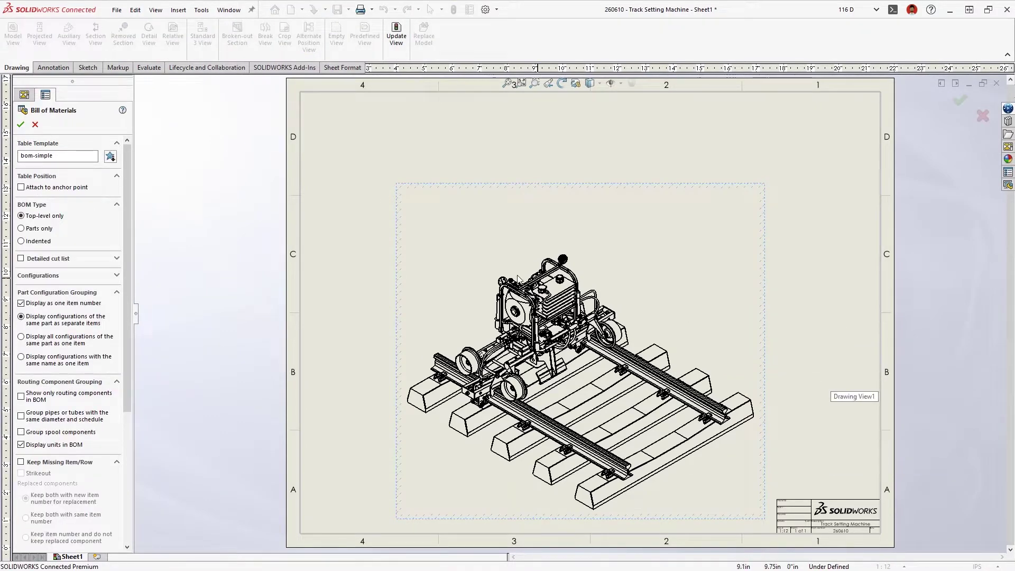
{"action": "left_click", "coordinate": [20, 125]}
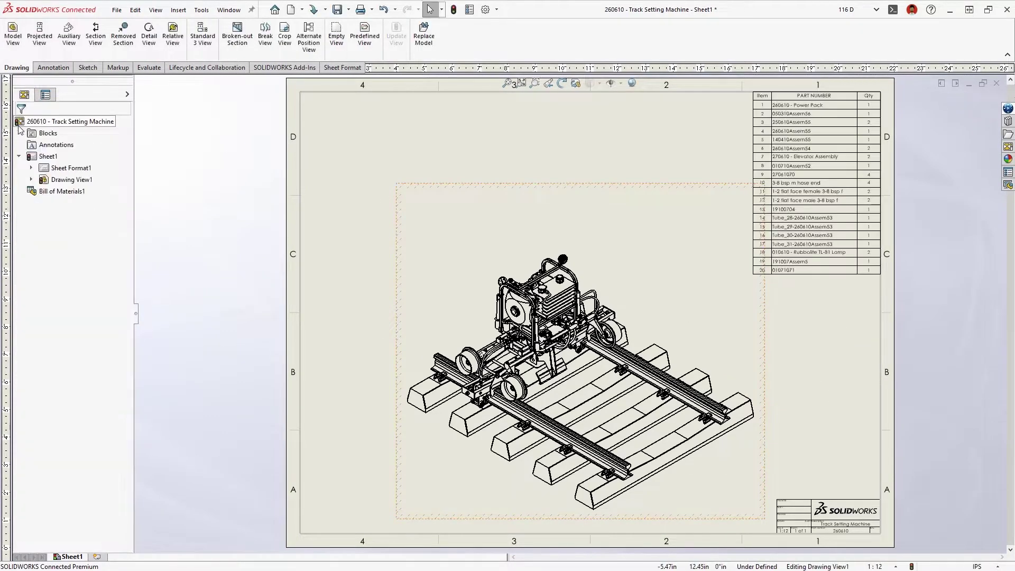
{"action": "right_click_drag", "start_coordinate": [361, 283], "coordinate": [404, 284]}
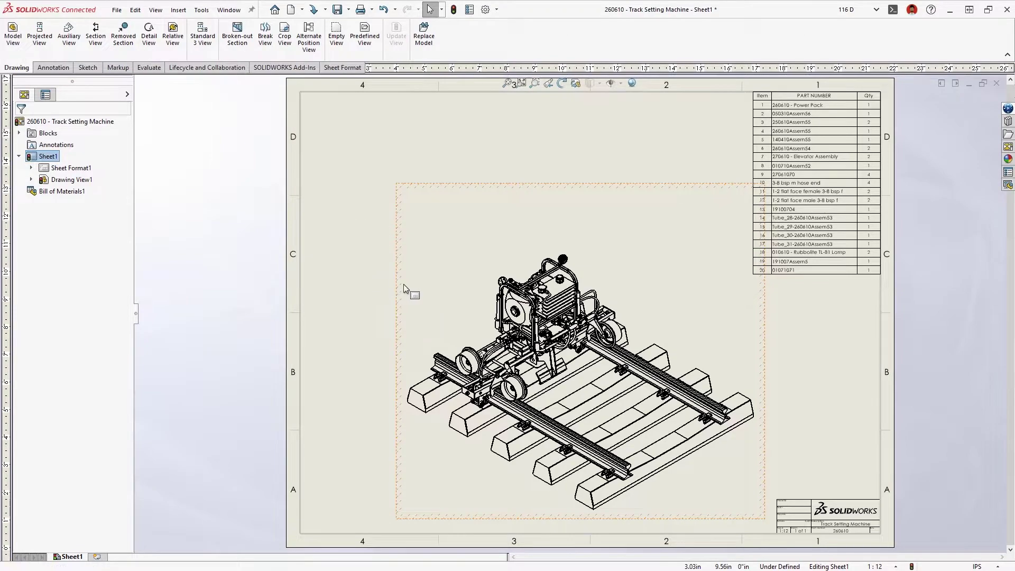
{"action": "key", "text": "Return"}
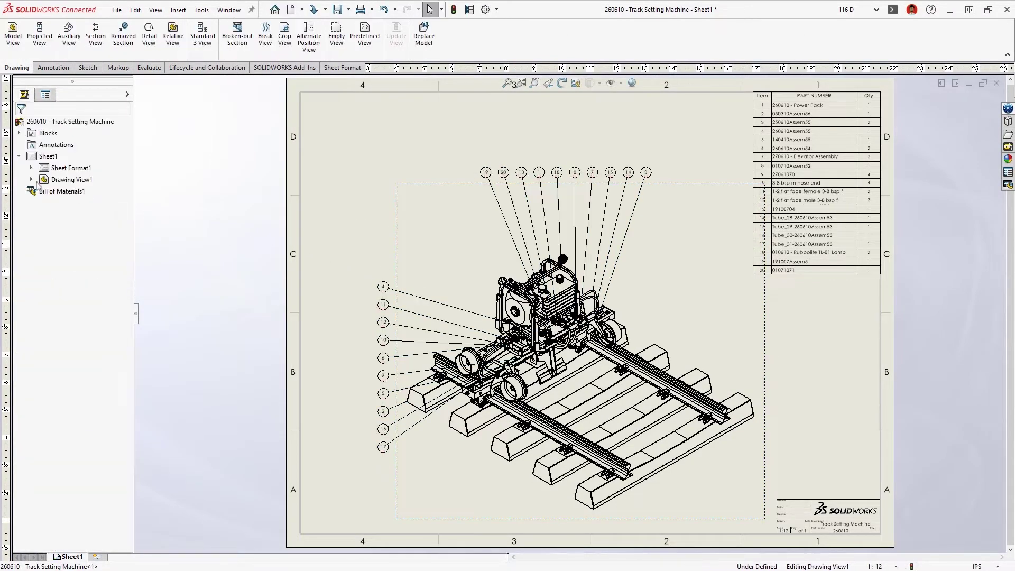
- Open the drawing of the 260610 - Power Pack subassembly from the isometric view's component tree
{"action": "left_click", "coordinate": [32, 186]}
{"action": "left_click", "coordinate": [44, 197]}
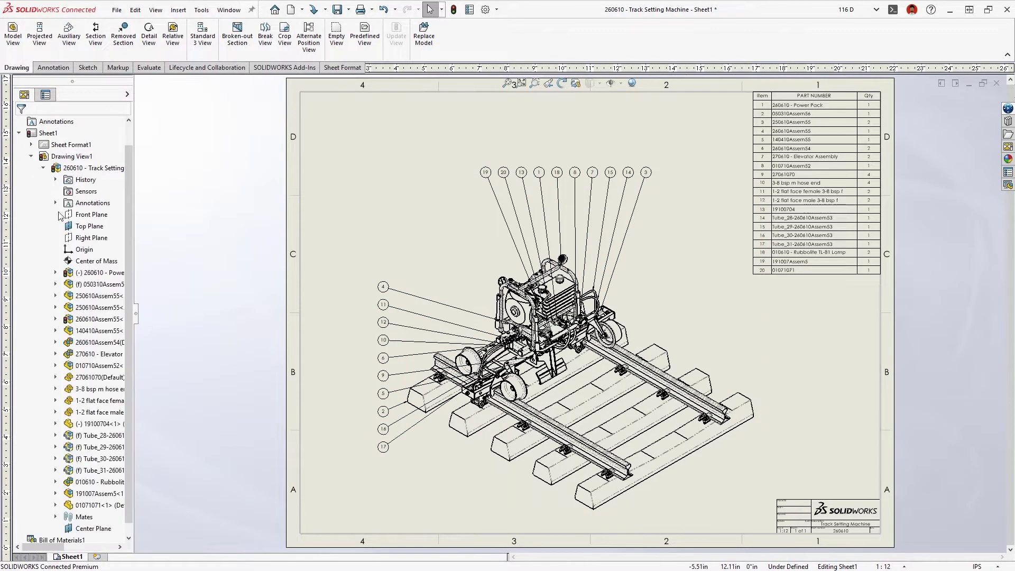
{"action": "right_click", "coordinate": [83, 272]}
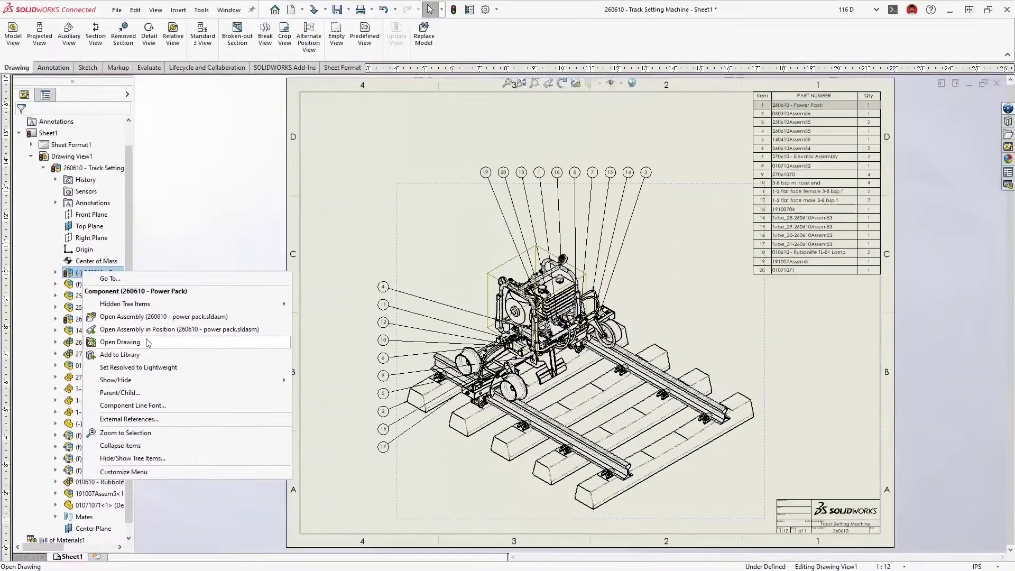
{"action": "left_click", "coordinate": [146, 342]}
- Open the Power Pack Frame drawing from its bill of materials row, and open the frame weldment's drawing from the isometric view
{"action": "right_click", "coordinate": [285, 138]}
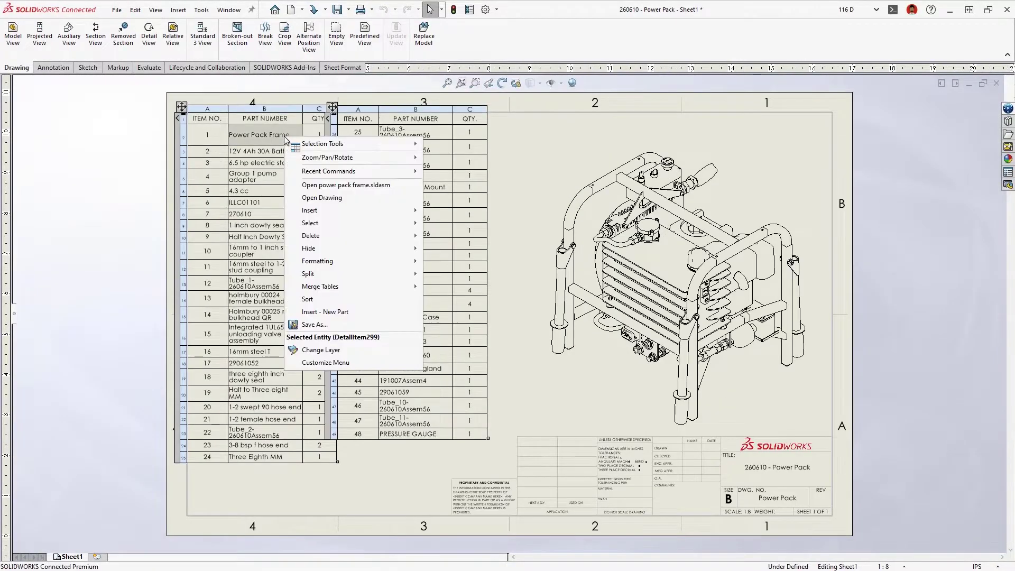
{"action": "left_click", "coordinate": [294, 198]}
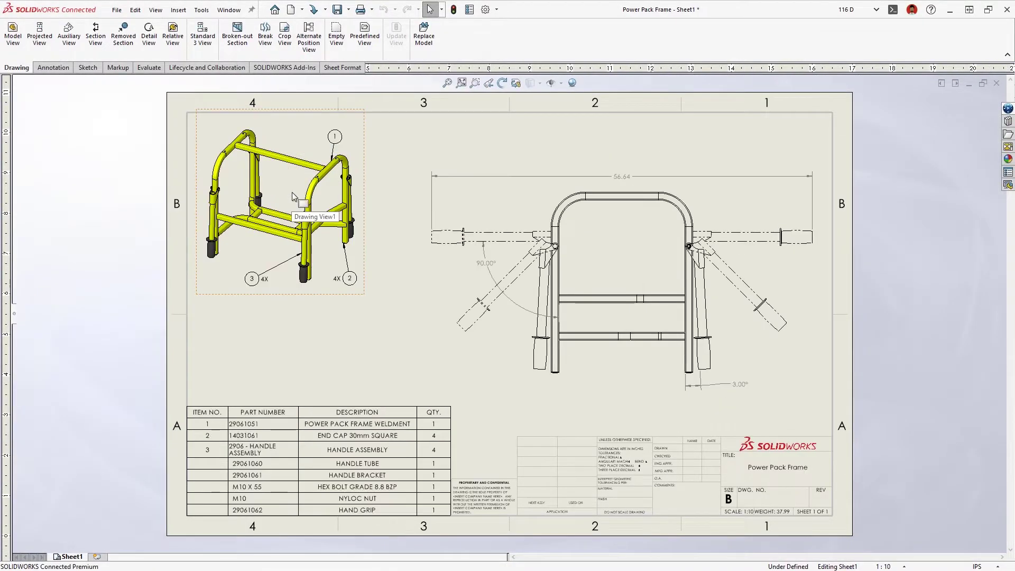
{"action": "left_click", "coordinate": [295, 165]}
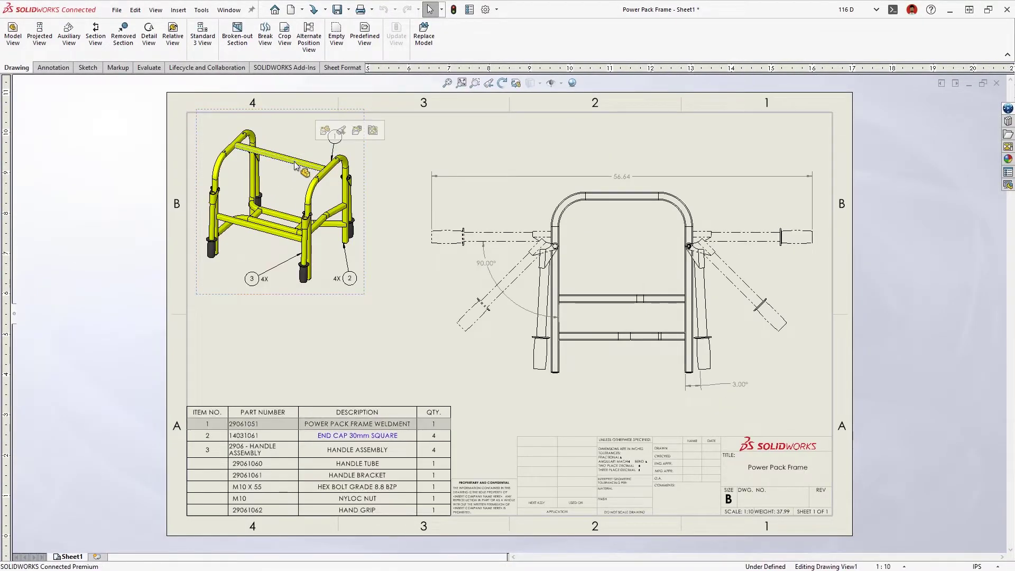
{"action": "left_click", "coordinate": [373, 130]}
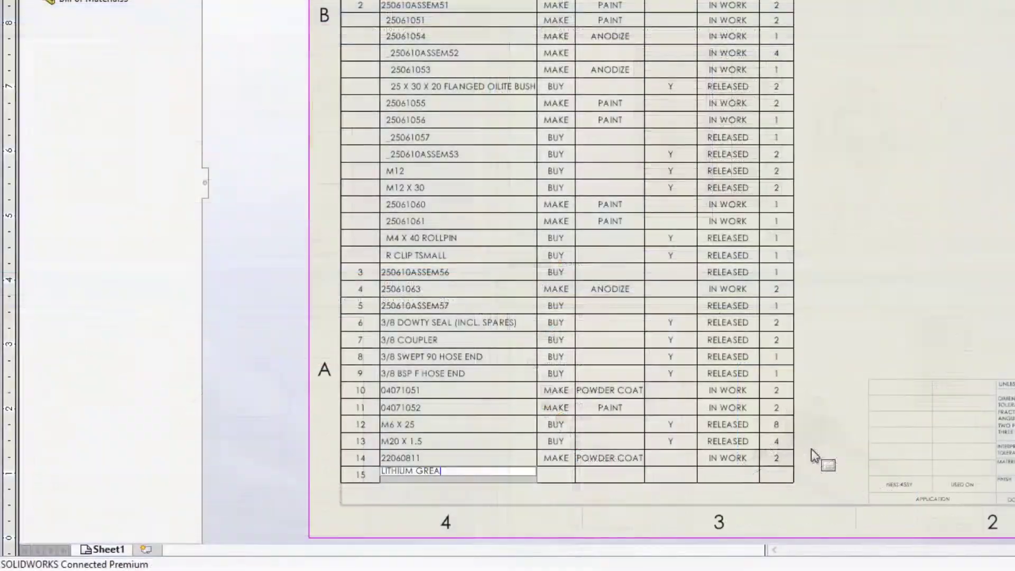
- Complete item 15 in the bill of materials as LITHIUM GREASE with source BUY, maturity RELEASED and quantity 1
{"action": "type", "text": "SE"}
{"action": "key", "text": "Tab"}
{"action": "type", "text": "BUY"}
{"action": "key", "text": "Tab"}
{"action": "key", "text": "Tab"}
{"action": "key", "text": "Tab"}
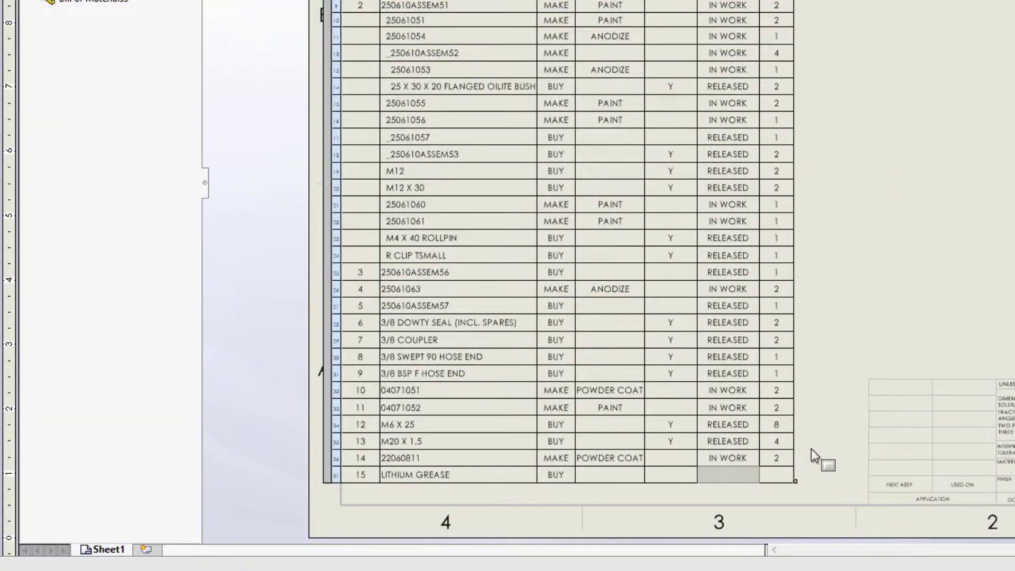
{"action": "type", "text": "RELEASED"}
{"action": "key", "text": "Tab"}
{"action": "type", "text": "1"}
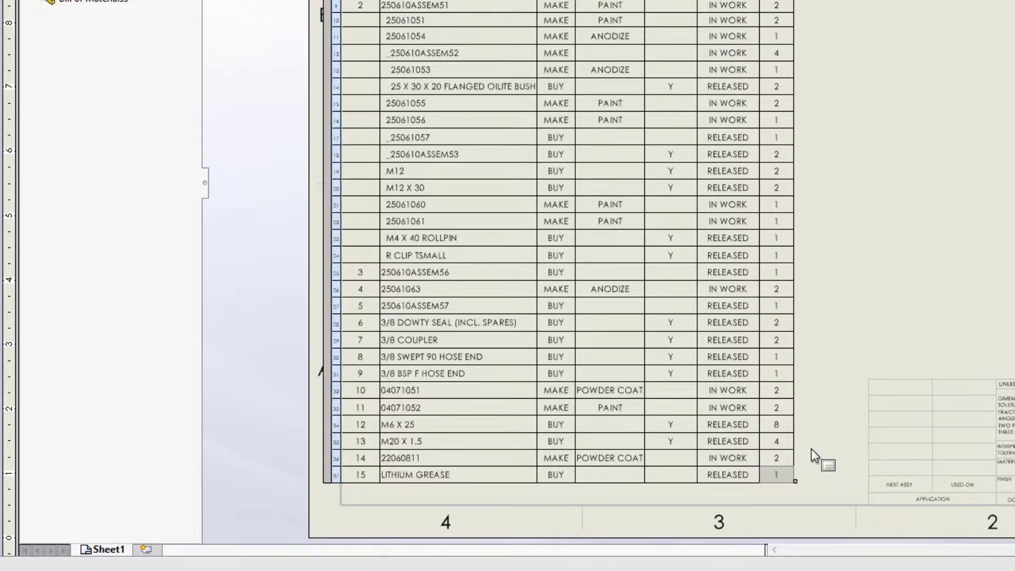
- Override the quantity of the 3/8 DOWTY SEAL (INCL. SPARES) row with 4
{"action": "double_click", "coordinate": [779, 324]}
{"action": "type", "text": "4"}
{"action": "key", "text": "Return"}
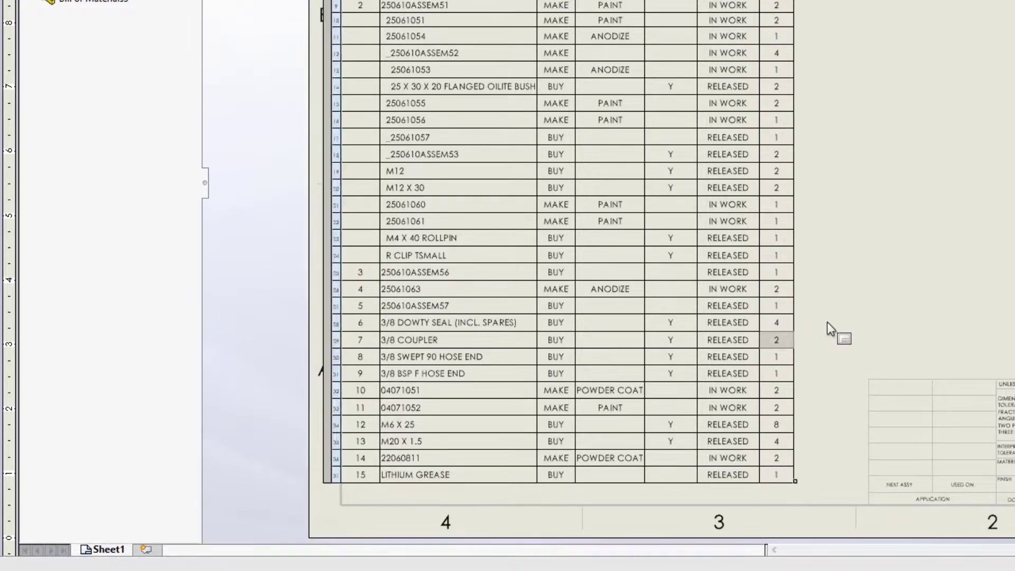
{"action": "left_click", "coordinate": [824, 322]}
- Restore the original quantity value of the 3/8 DOWTY SEAL (INCL. SPARES) row
{"action": "left_click", "coordinate": [792, 320]}
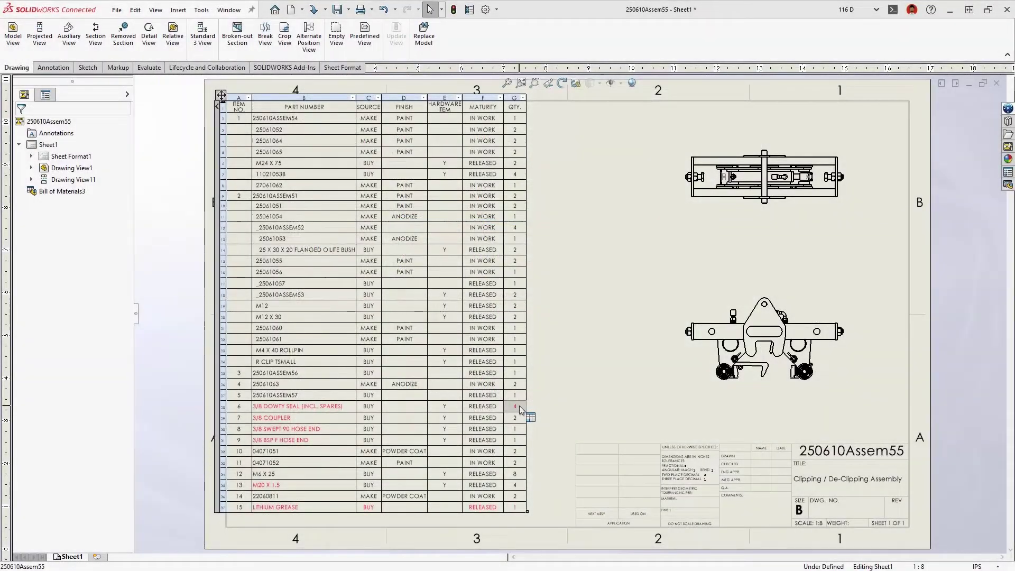
{"action": "right_click", "coordinate": [526, 405]}
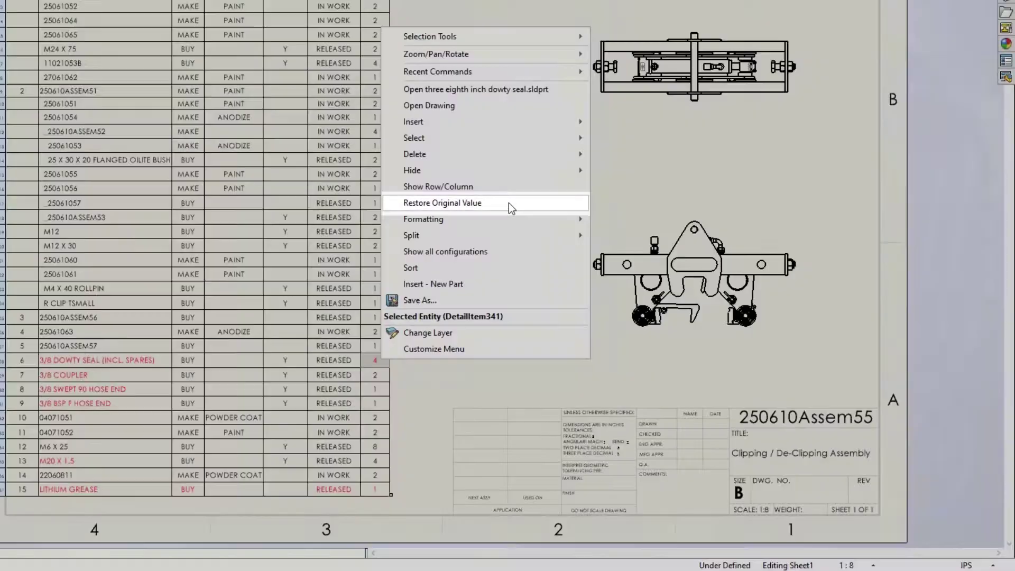
{"action": "left_click", "coordinate": [508, 203]}
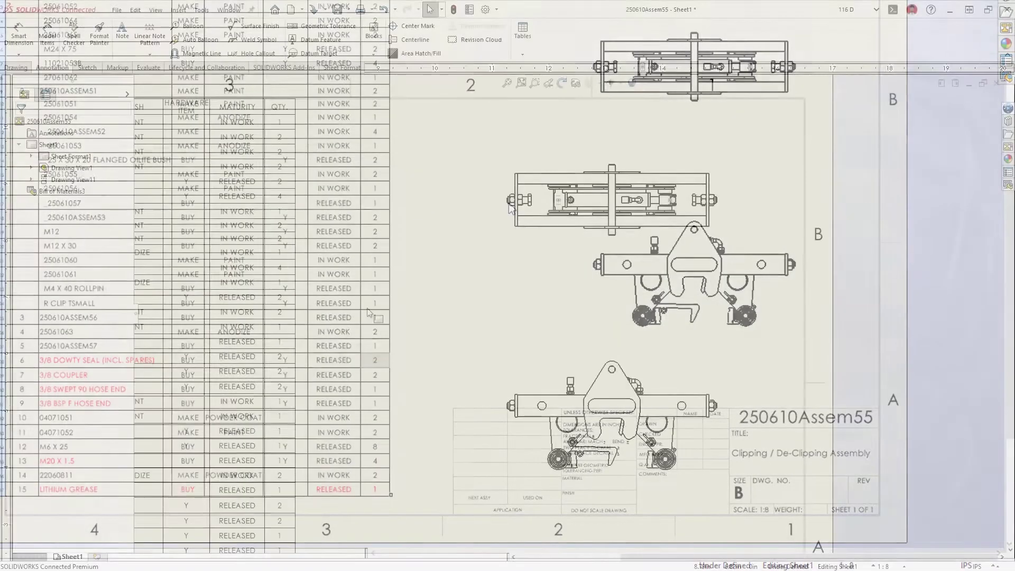
- Auto-balloon both drawing views with magnetic lines and quantities shown with the X denotation
{"action": "right_click_drag", "start_coordinate": [367, 308], "coordinate": [416, 308]}
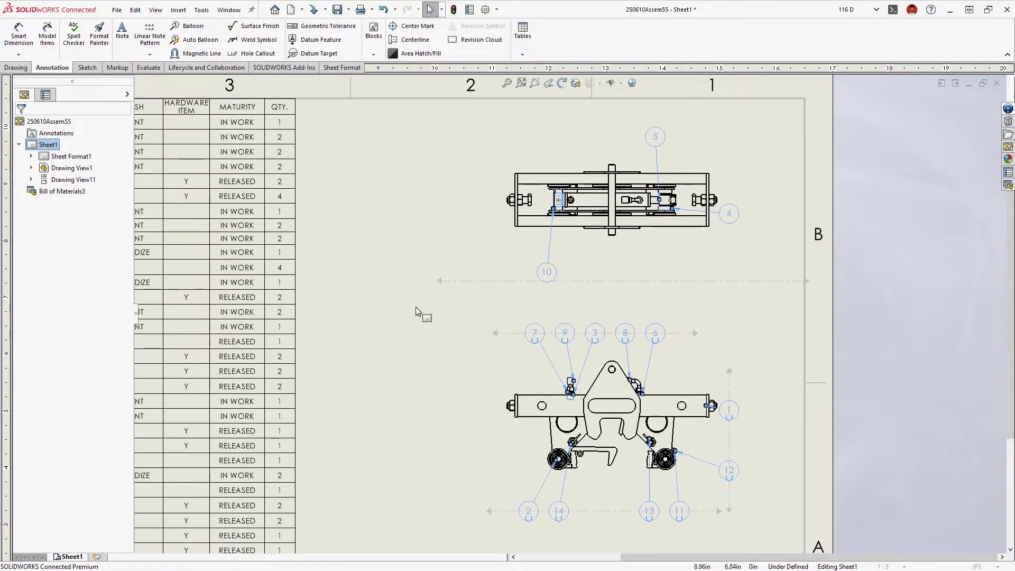
{"action": "left_click", "coordinate": [21, 377]}
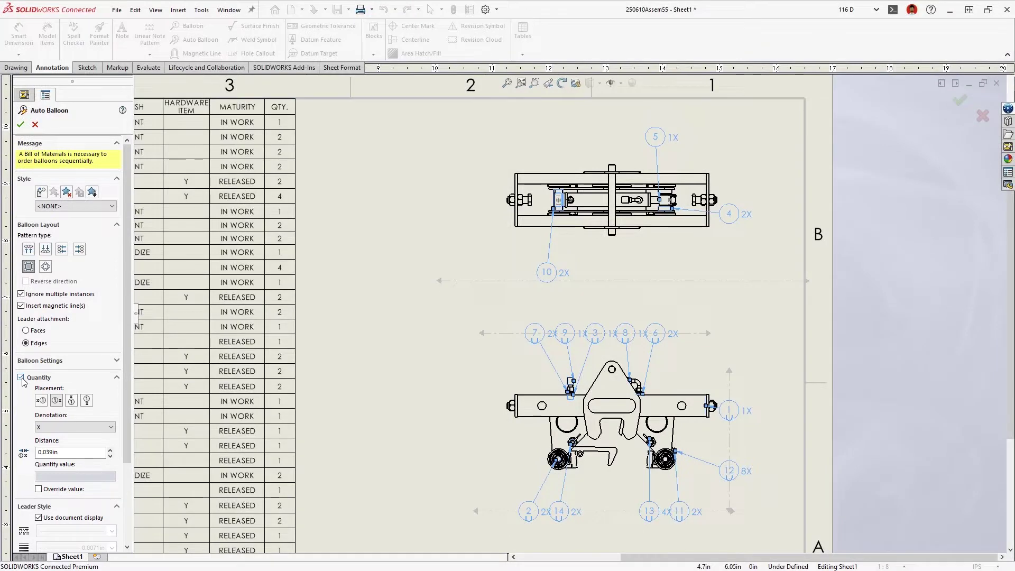
{"action": "left_click", "coordinate": [20, 124]}
- Snap balloons 10, 5 and 4 onto the magnetic line beneath the upper view and lengthen the lowest magnetic line at both ends
{"action": "left_click_drag", "start_coordinate": [543, 276], "coordinate": [521, 283]}
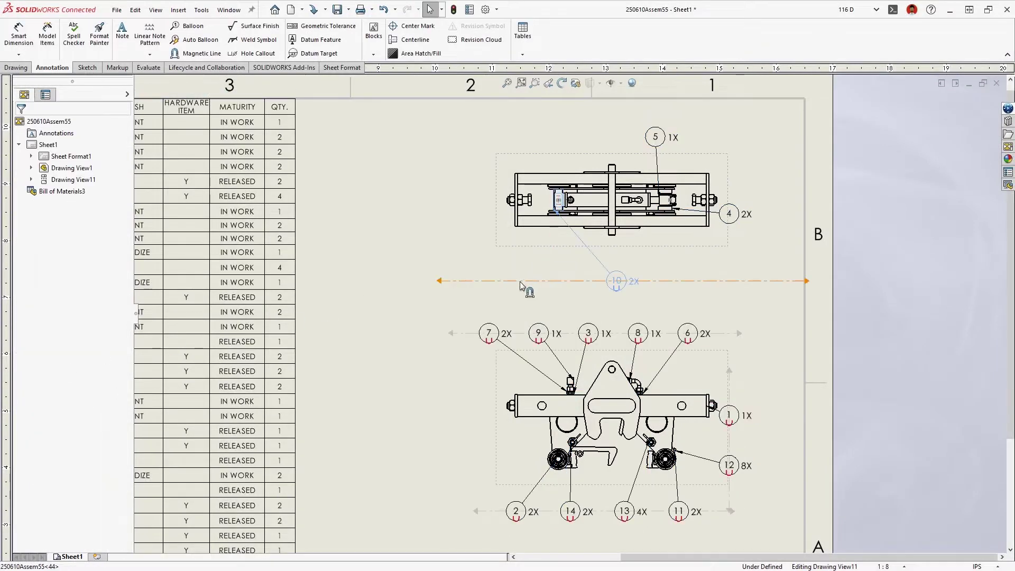
{"action": "left_click_drag", "start_coordinate": [655, 137], "coordinate": [660, 279]}
{"action": "left_click_drag", "start_coordinate": [728, 215], "coordinate": [741, 274]}
{"action": "left_click_drag", "start_coordinate": [477, 511], "coordinate": [417, 512]}
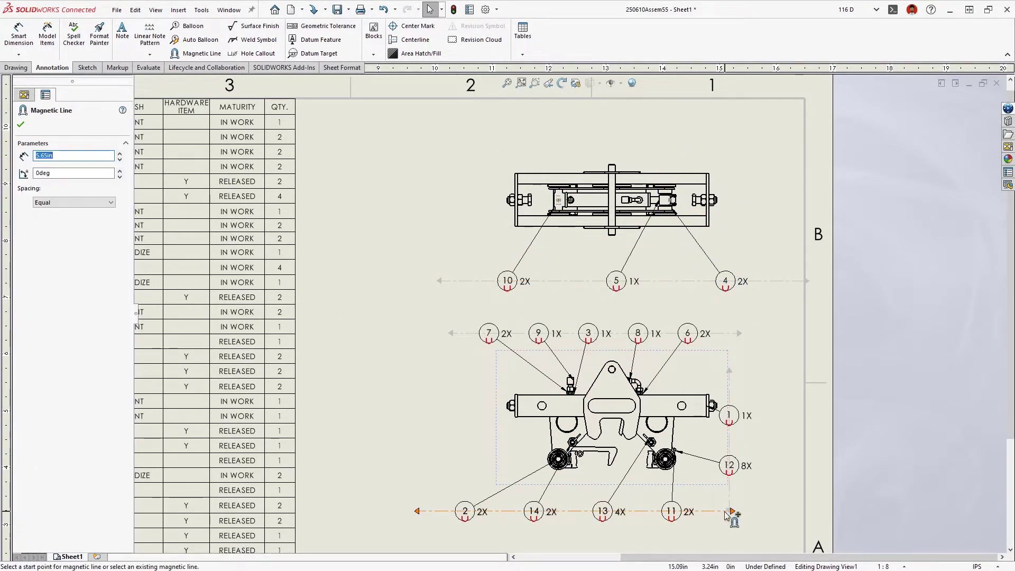
{"action": "left_click_drag", "start_coordinate": [731, 511], "coordinate": [426, 263]}
- Change the quantity denotation of all balloons to a lowercase x
{"action": "left_click", "coordinate": [122, 417]}
{"action": "left_click", "coordinate": [106, 460]}
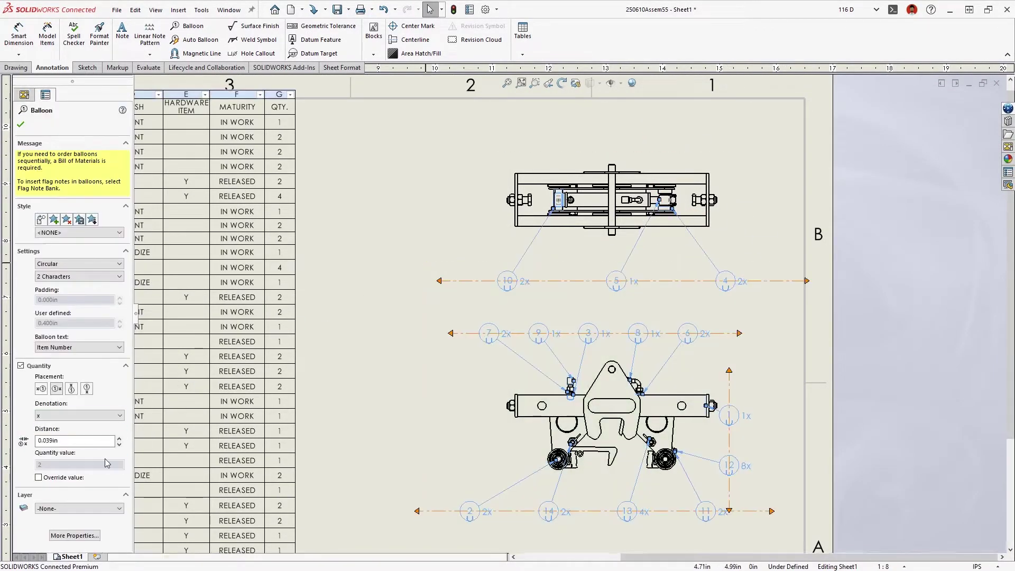
{"action": "left_click", "coordinate": [370, 443]}
- Turn off the quantity on the single-instance balloons 5, 9, 3, 8 and 1
{"action": "left_click_drag", "start_coordinate": [668, 335], "coordinate": [548, 280]}
{"action": "left_click", "coordinate": [733, 414], "text": "ctrl"}
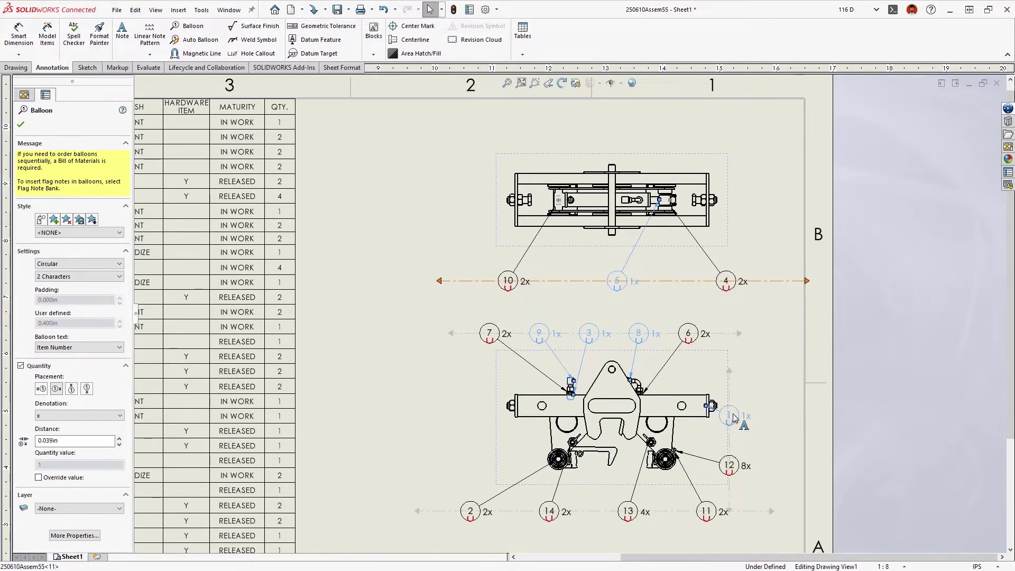
{"action": "left_click", "coordinate": [20, 365]}
{"action": "left_click", "coordinate": [372, 378]}
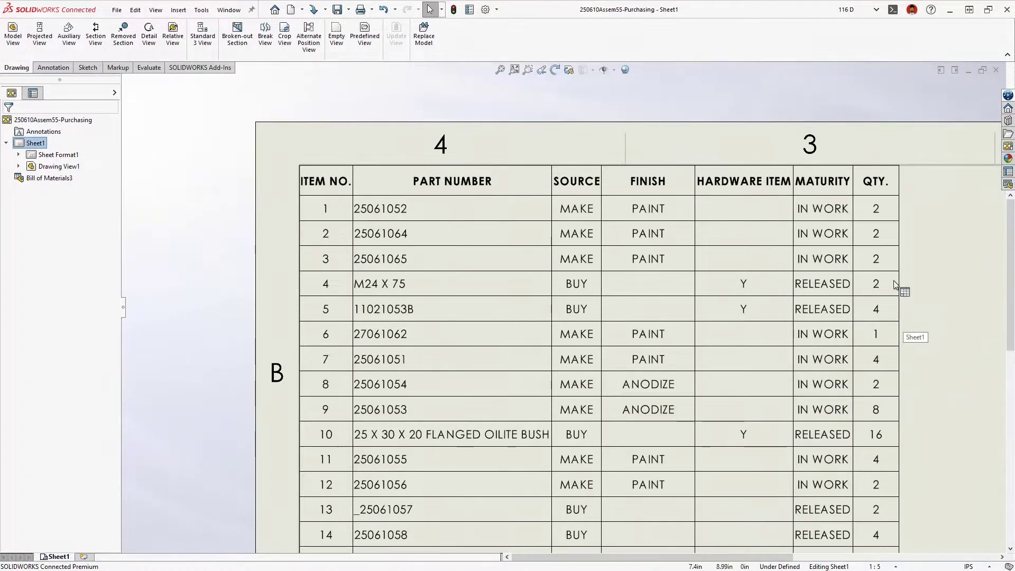
- Filter the purchasing drawing's bill of materials by maturity, excluding RELEASED and keeping only IN WORK rows
{"action": "left_click", "coordinate": [893, 284]}
{"action": "left_click", "coordinate": [849, 159]}
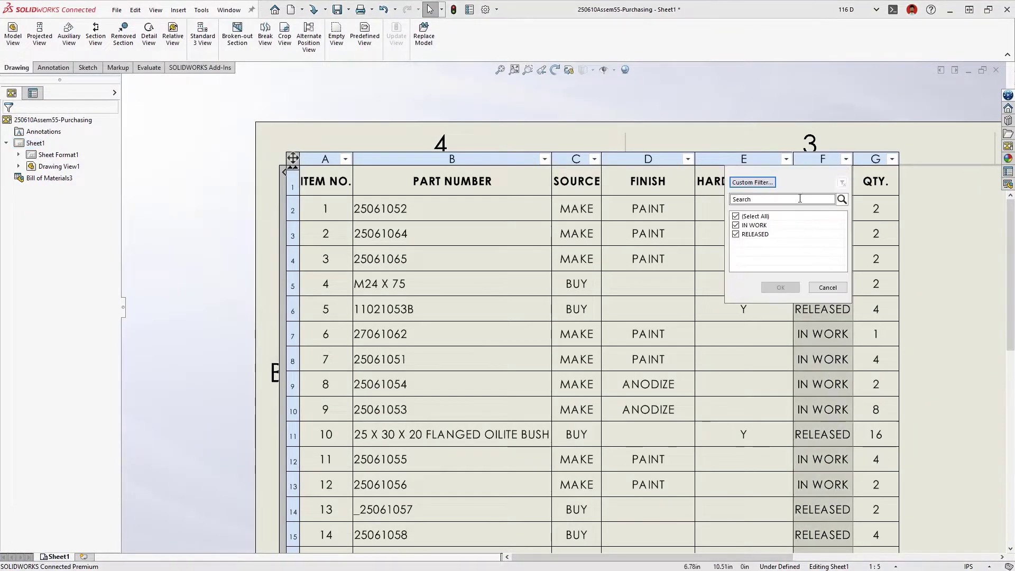
{"action": "left_click", "coordinate": [738, 235]}
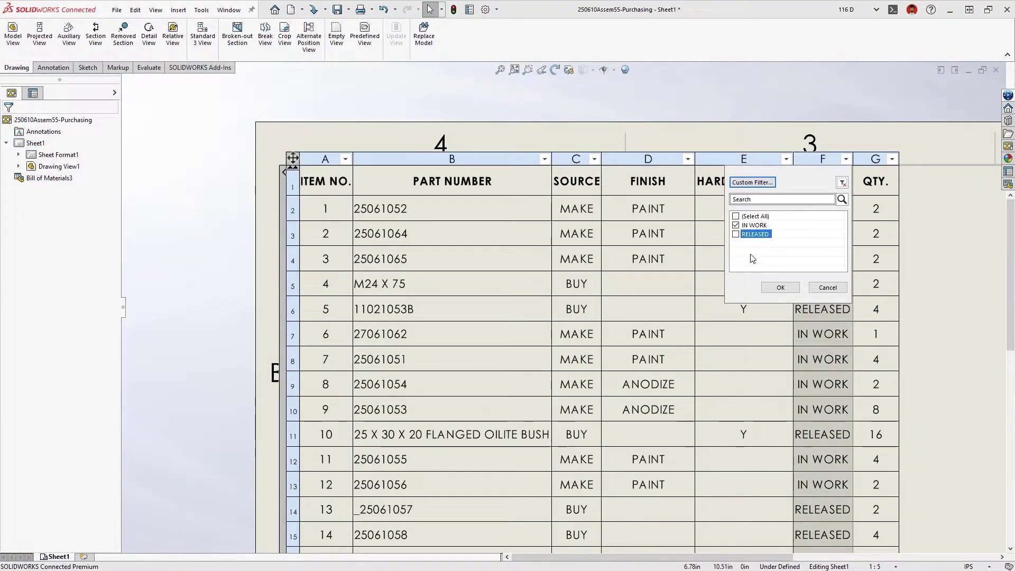
{"action": "left_click", "coordinate": [777, 287]}
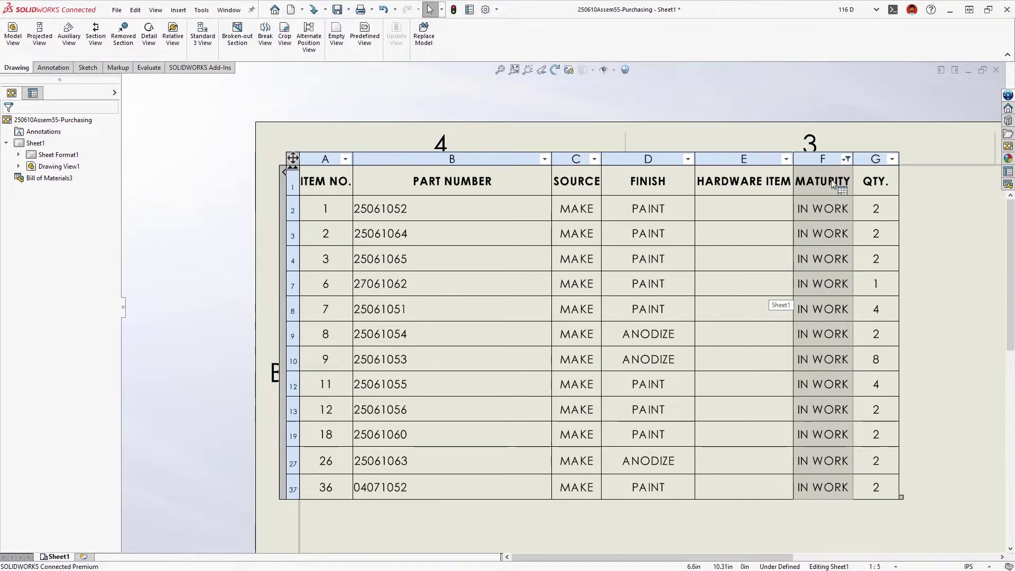
- Clear the filter from the bill of materials' MATURITY column
{"action": "left_click", "coordinate": [845, 158]}
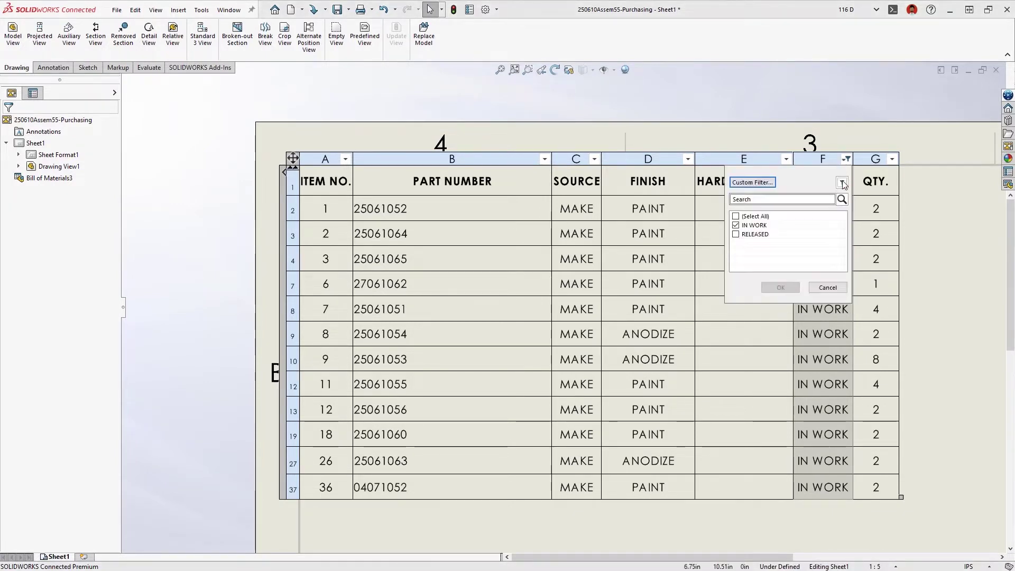
{"action": "left_click", "coordinate": [842, 182]}
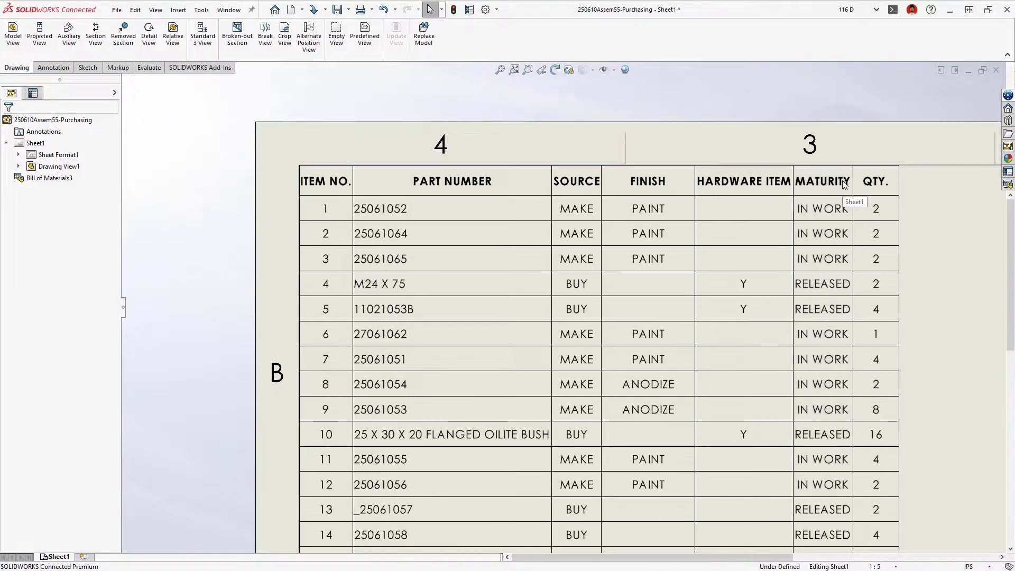
- Filter the bill of materials' PART NUMBER column with a custom Begins With condition that keeps only the 250610-series parts
{"action": "left_click", "coordinate": [545, 159]}
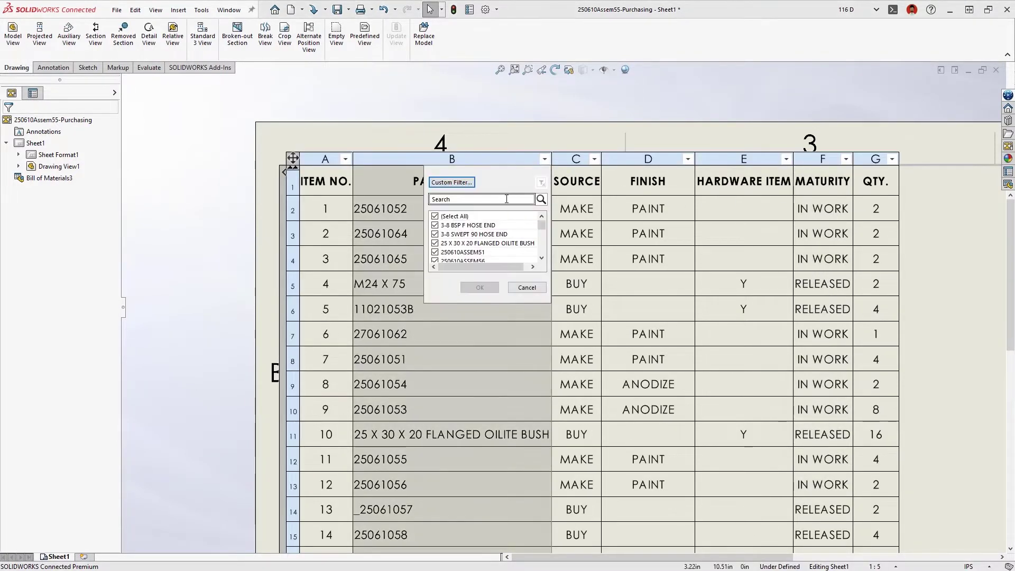
{"action": "type", "text": "25"}
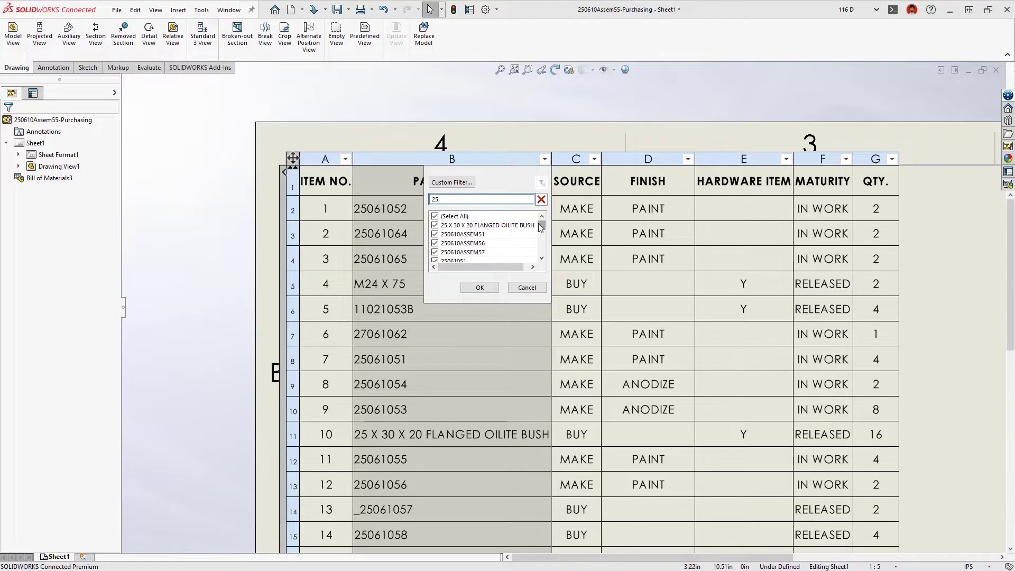
{"action": "scroll", "coordinate": [534, 241], "scroll_direction": "down", "scroll_amount": 5}
{"action": "left_click", "coordinate": [469, 183]}
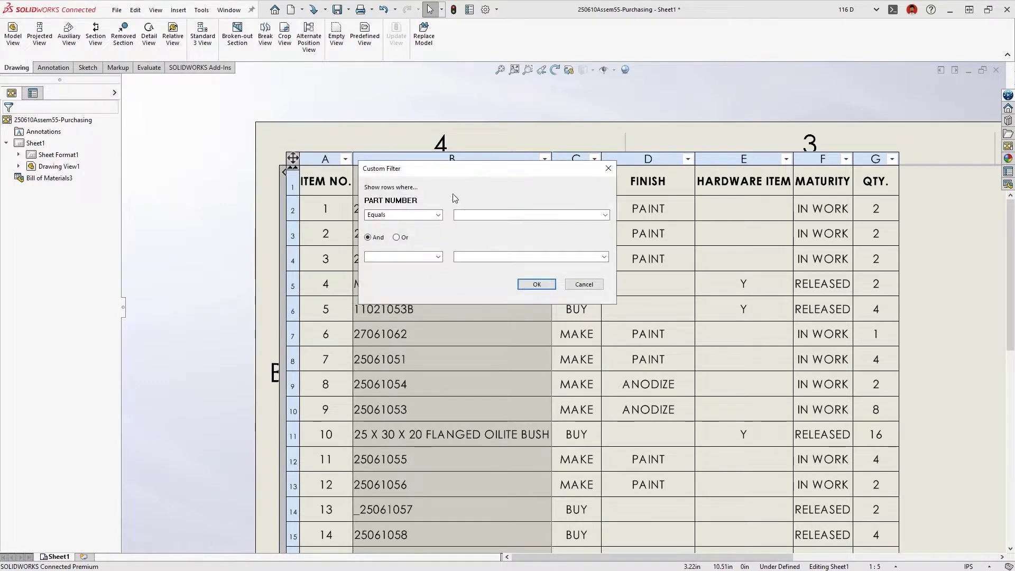
{"action": "left_click", "coordinate": [402, 215]}
{"action": "left_click", "coordinate": [392, 261]}
{"action": "left_click", "coordinate": [472, 213]}
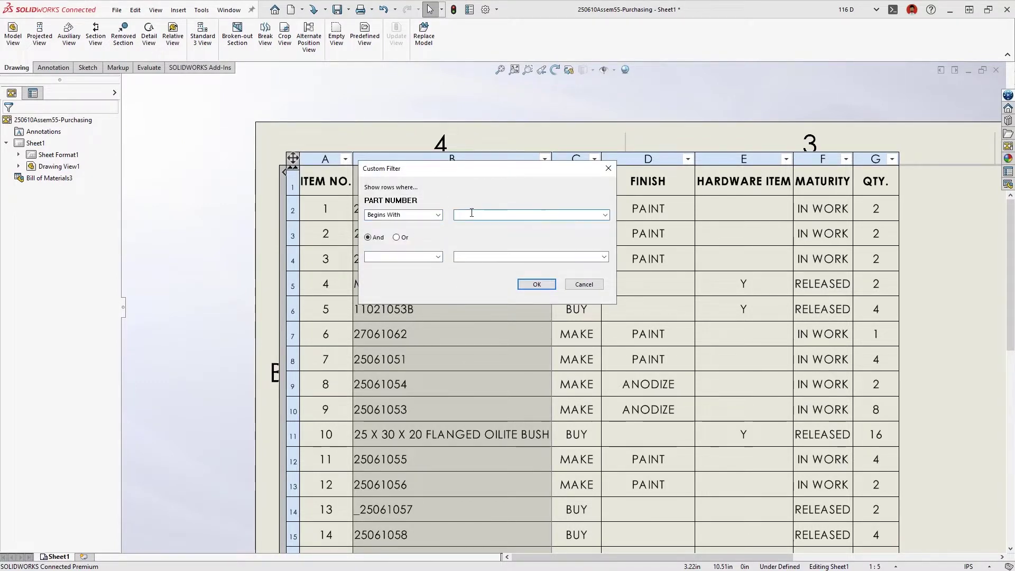
{"action": "key", "text": "Return"}
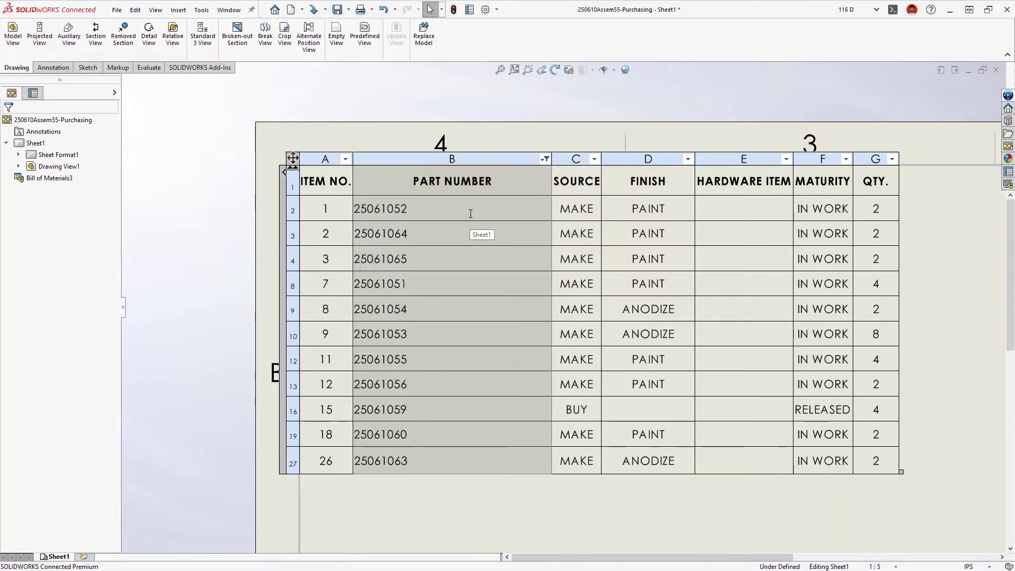
- Clear all filters from the bill of materials and deselect the table
{"action": "right_click", "coordinate": [470, 213]}
{"action": "left_click", "coordinate": [494, 309]}
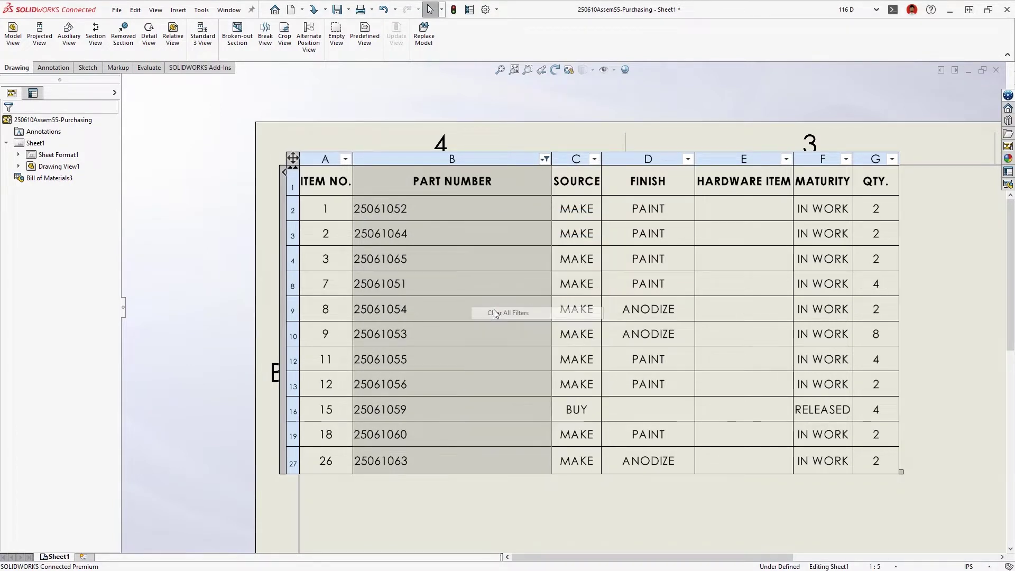
{"action": "key", "text": "Escape"}
- Filter the bill of materials to rows whose SOURCE is BUY and whose HARDWARE ITEM is Y
{"action": "key", "text": "space"}
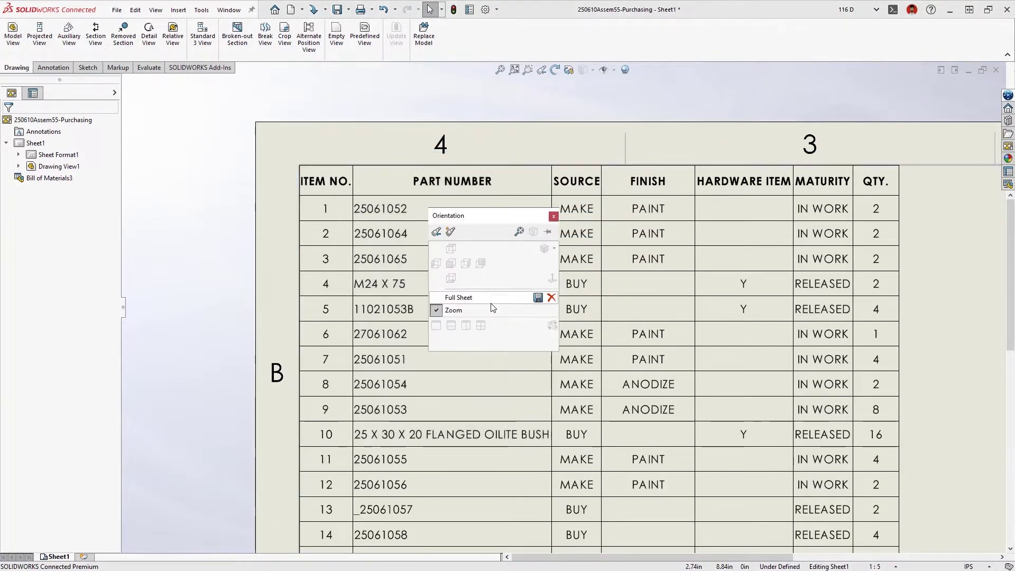
{"action": "left_click", "coordinate": [490, 299]}
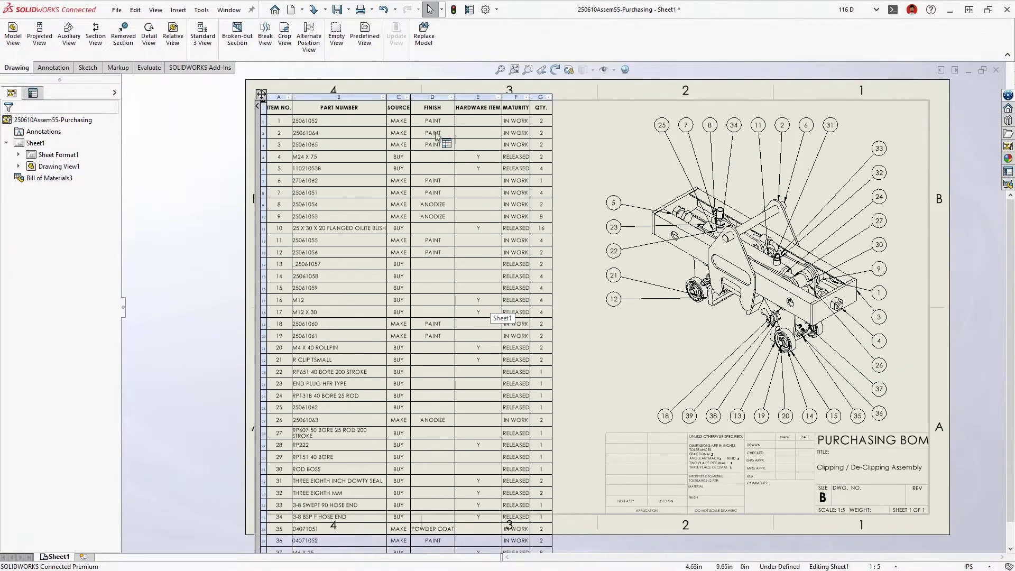
{"action": "left_click", "coordinate": [407, 98]}
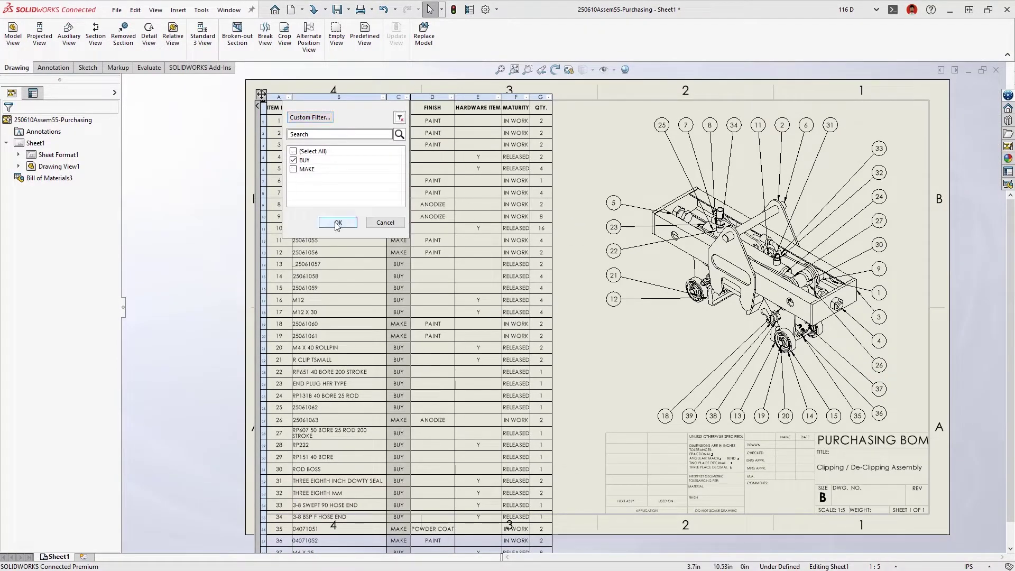
{"action": "left_click", "coordinate": [337, 223]}
{"action": "left_click", "coordinate": [499, 96]}
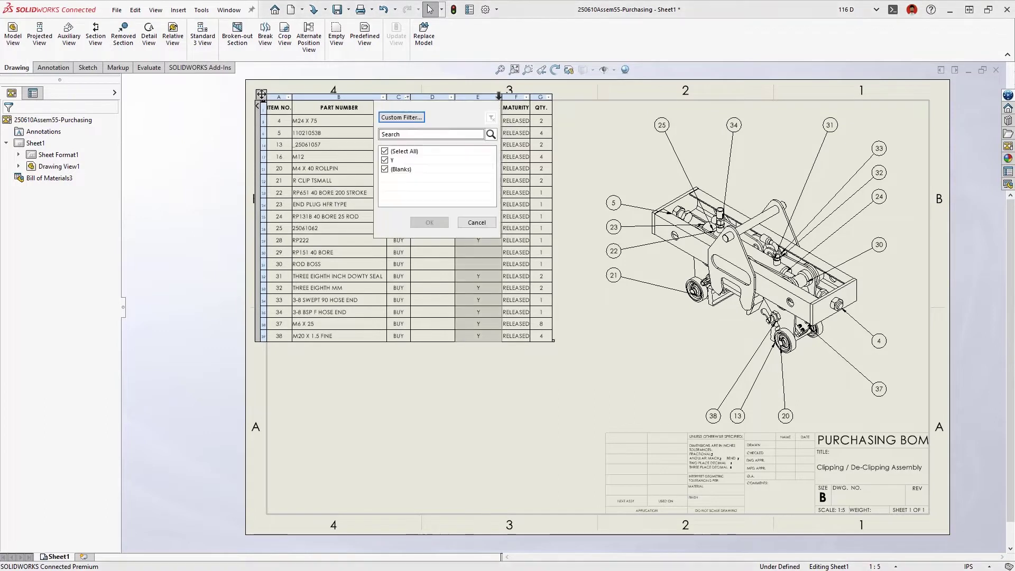
{"action": "left_click", "coordinate": [429, 223]}
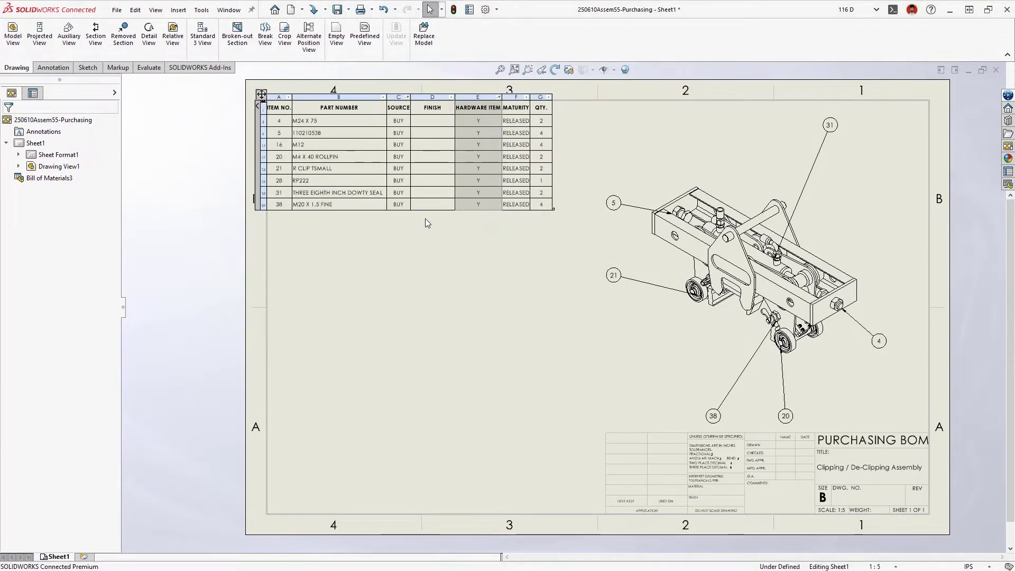
- Hide the FINISH column of the bill of materials
{"action": "right_click", "coordinate": [434, 96]}
{"action": "mouse_move", "coordinate": [467, 183]}
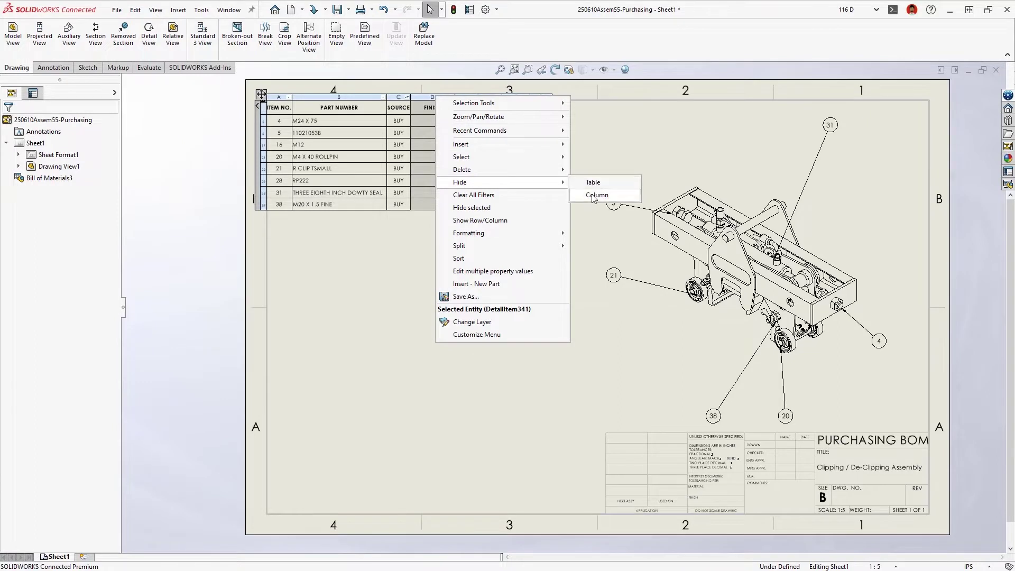
{"action": "left_click", "coordinate": [597, 195]}
{"action": "left_click", "coordinate": [485, 236]}
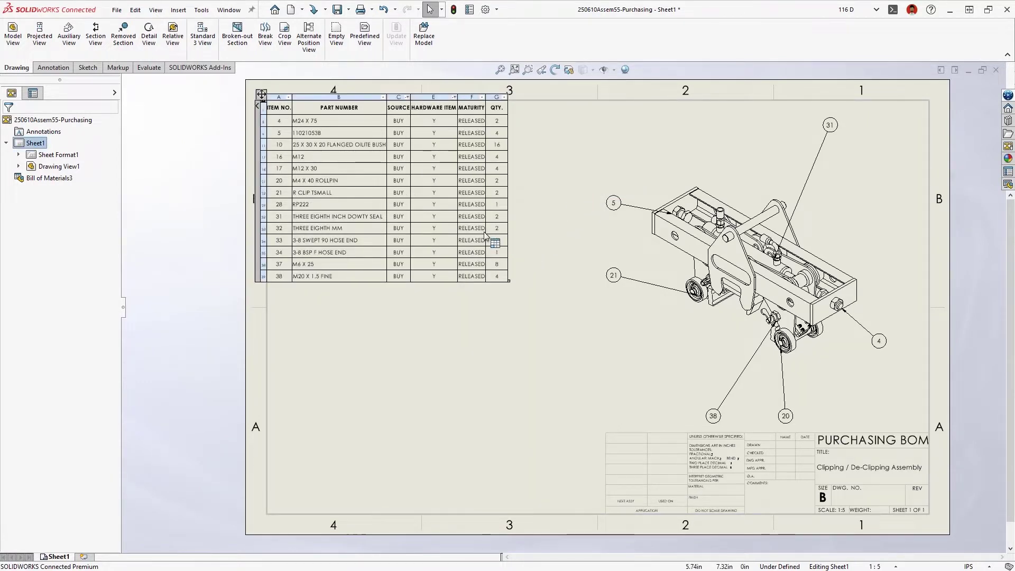
- Save the filtered bill of materials as a CSV file named Purchasing BOM in the tmp folder
{"action": "right_click", "coordinate": [486, 235]}
{"action": "left_click", "coordinate": [515, 445]}
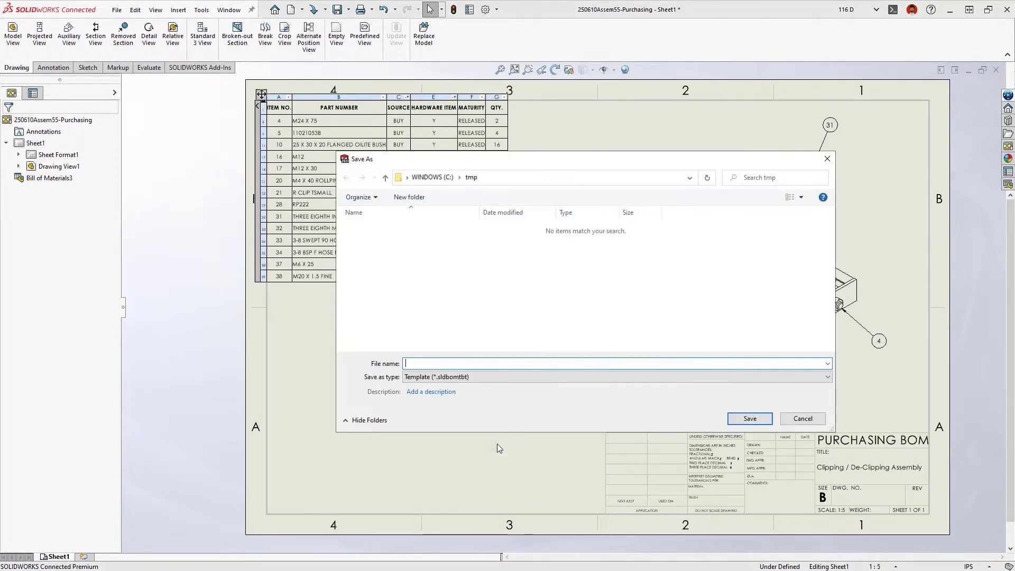
{"action": "left_click", "coordinate": [481, 377]}
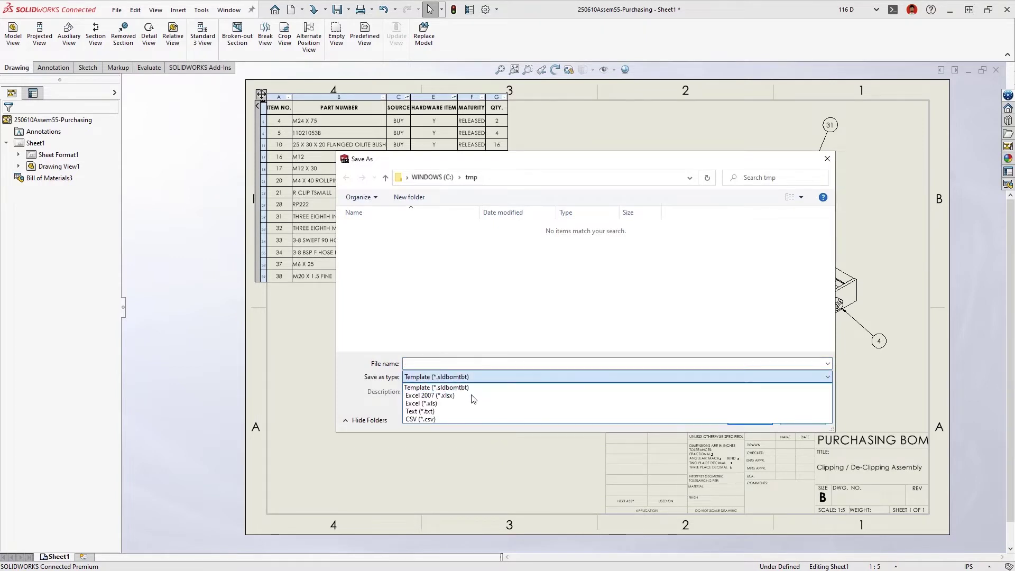
{"action": "left_click", "coordinate": [469, 417]}
{"action": "left_click", "coordinate": [453, 363]}
{"action": "type", "text": "Purchasing BOM"}
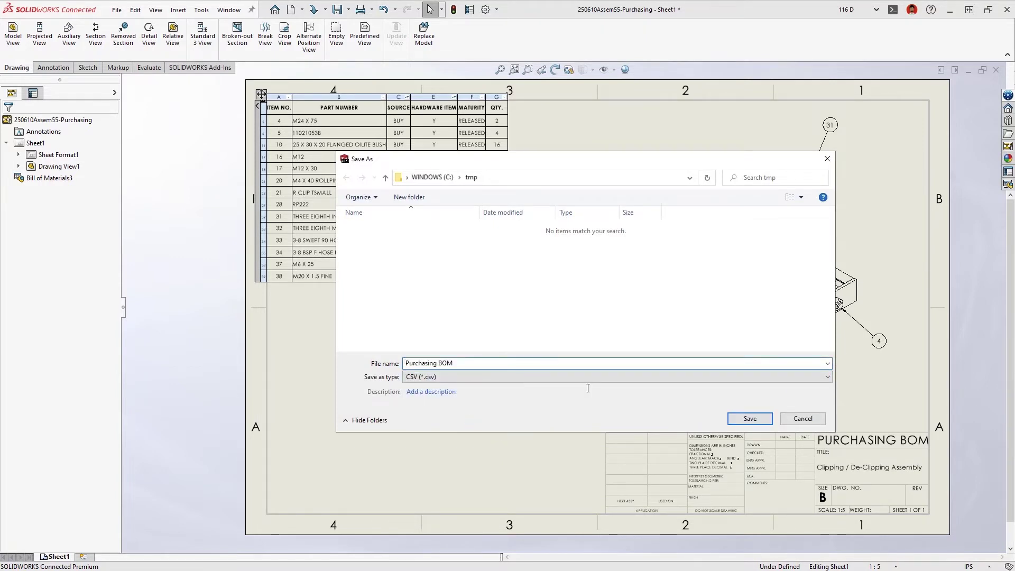
{"action": "left_click", "coordinate": [742, 420]}
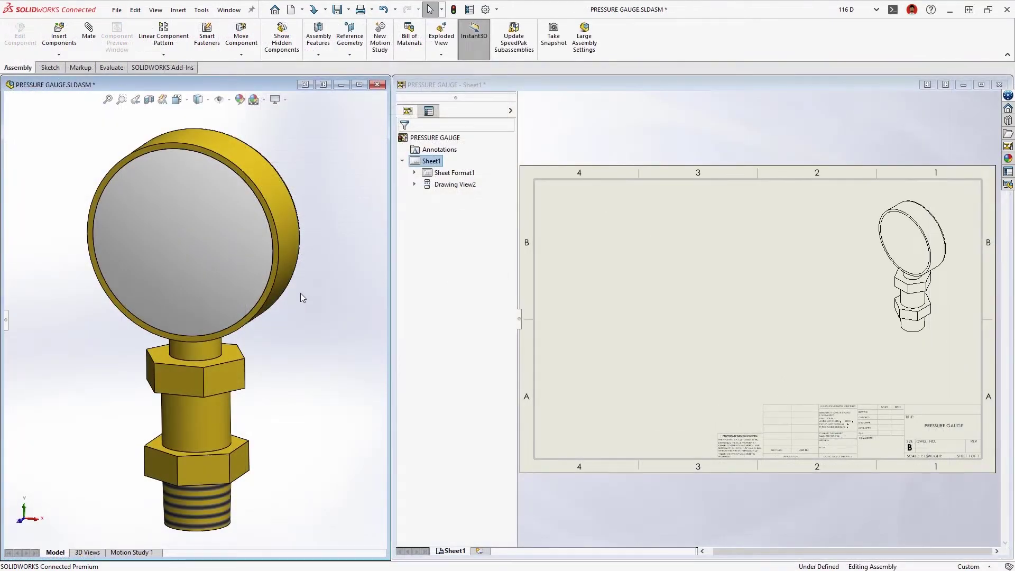
- Make the pressure gauge's front glass transparent in the assembly and turn on See through transparent components for its pictorial drawing view
{"action": "left_click", "coordinate": [249, 277]}
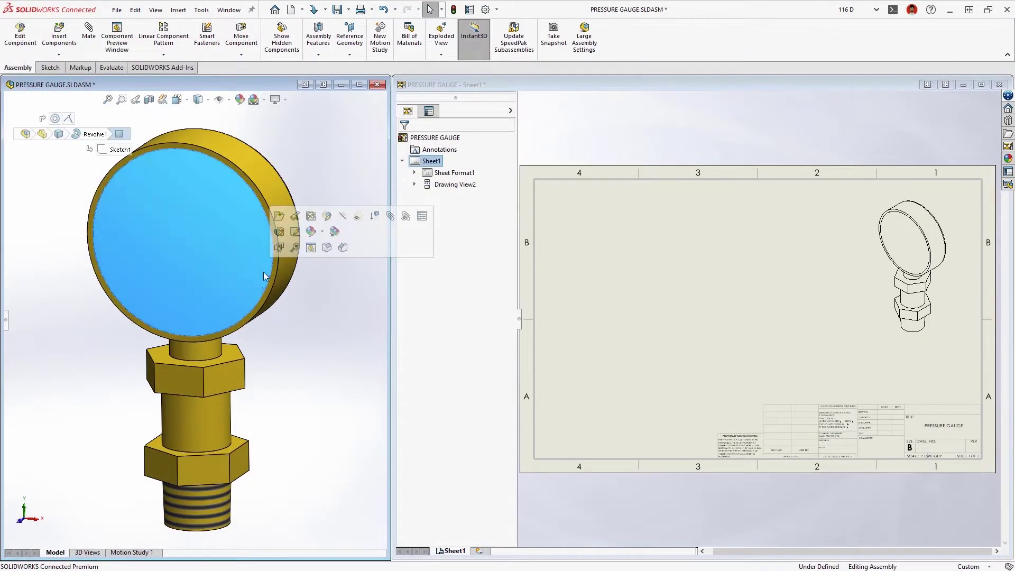
{"action": "left_click", "coordinate": [355, 220]}
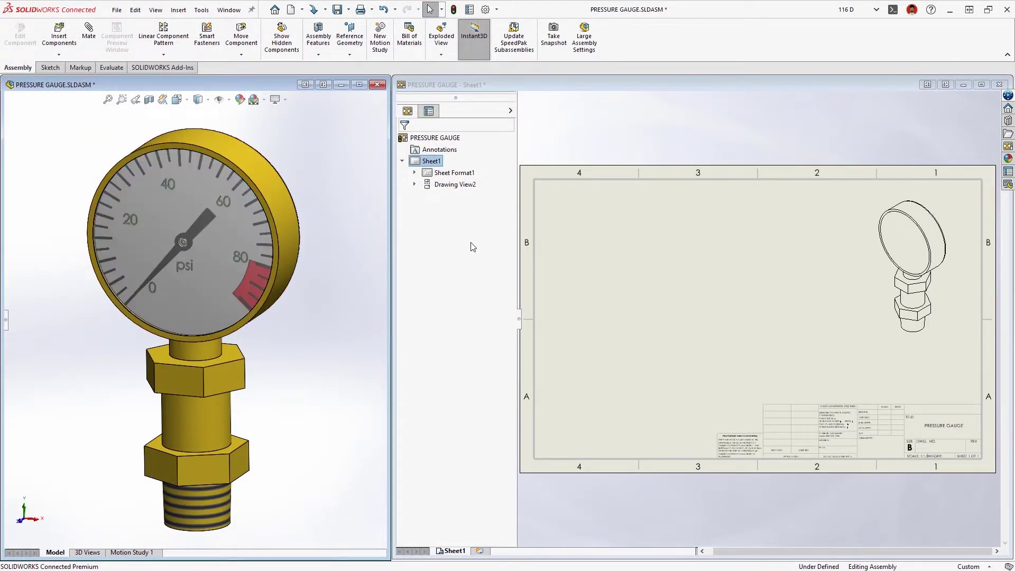
{"action": "left_click", "coordinate": [871, 270]}
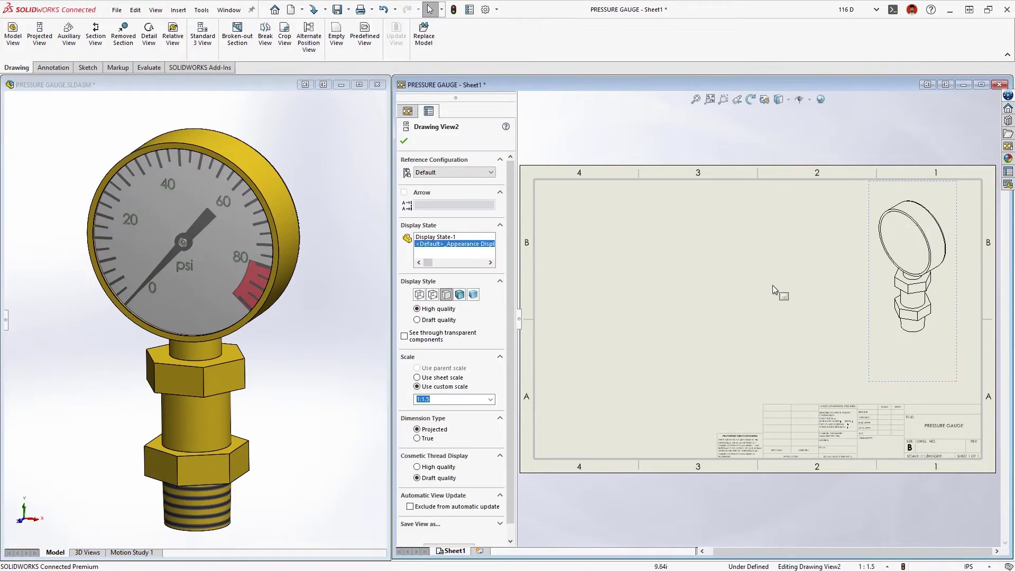
{"action": "left_click", "coordinate": [405, 337]}
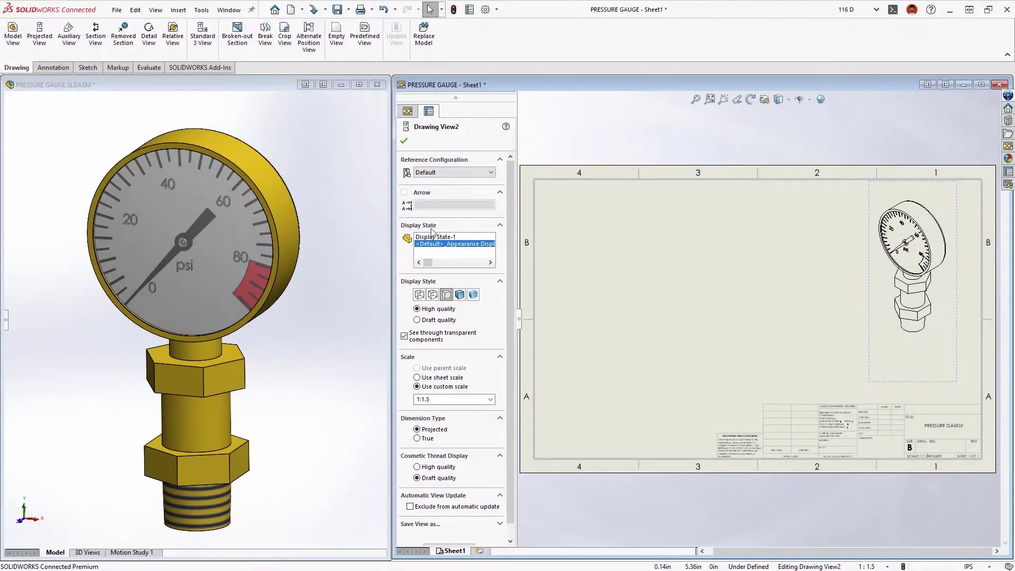
- Enable See through transparent components in HLR/HLV in the drawing document's detailing properties
{"action": "left_click", "coordinate": [486, 9]}
{"action": "left_click", "coordinate": [361, 98]}
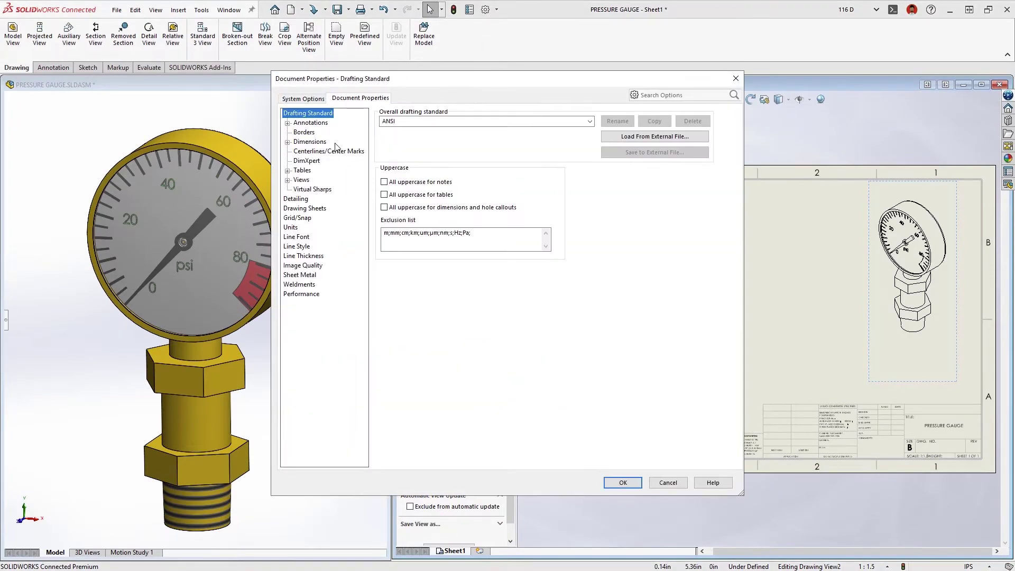
{"action": "left_click", "coordinate": [295, 199]}
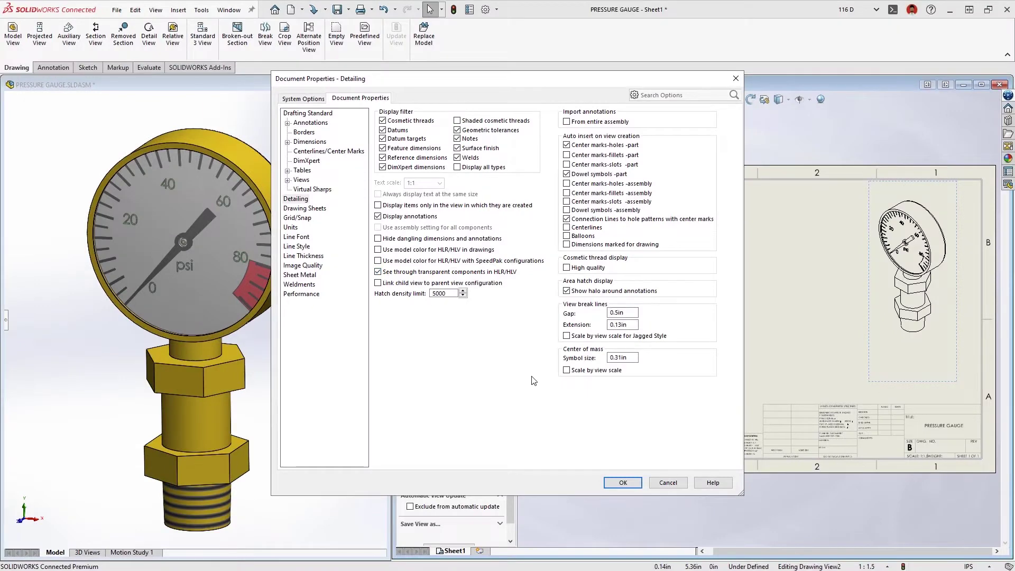
{"action": "left_click", "coordinate": [613, 483]}
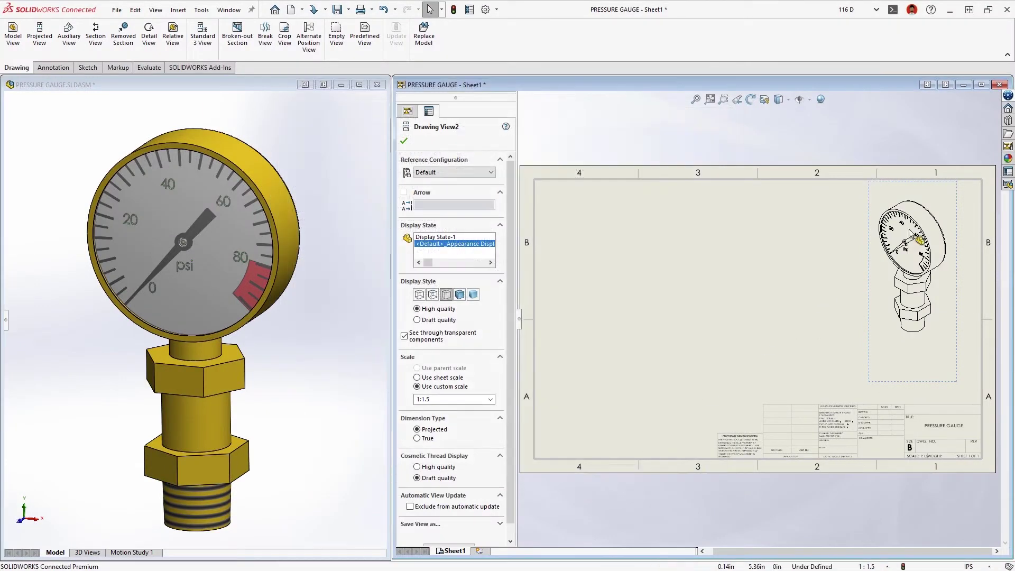
- Place a front view of the pressure gauge on the sheet with a projected top view above it, and maximize the drawing
{"action": "left_click", "coordinate": [1008, 147]}
{"action": "left_click_drag", "start_coordinate": [910, 209], "coordinate": [626, 363]}
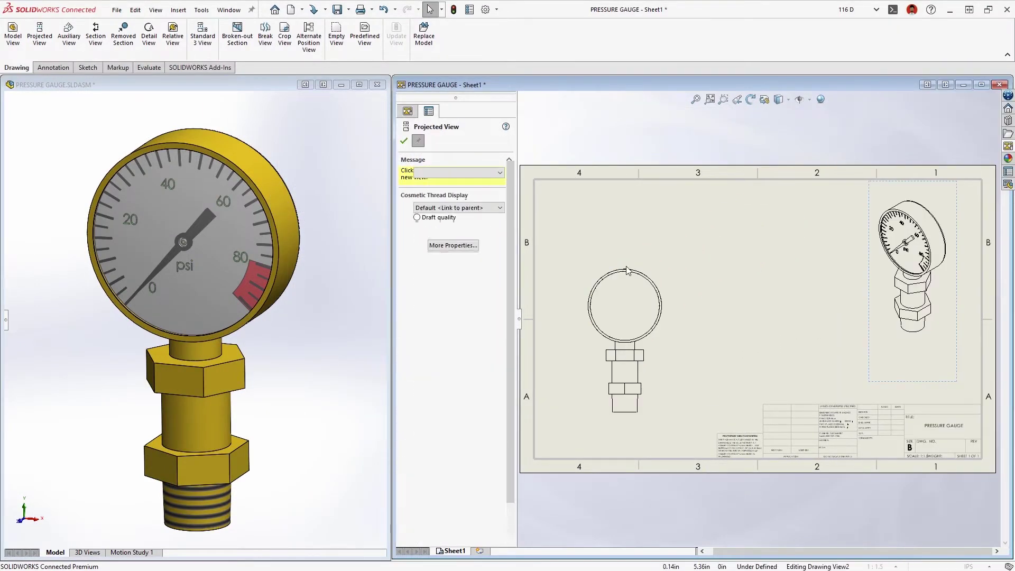
{"action": "left_click", "coordinate": [627, 218]}
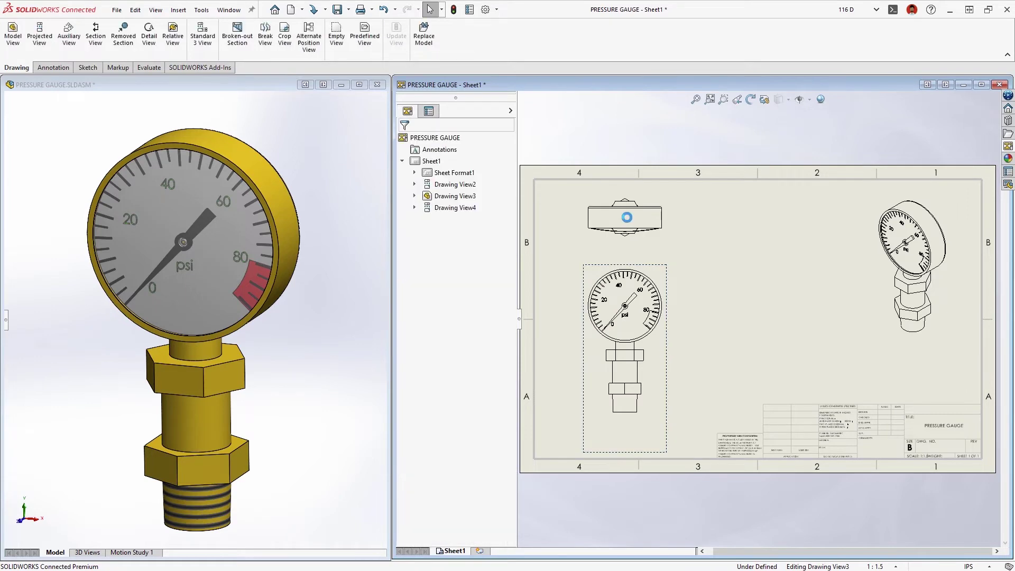
{"action": "double_click", "coordinate": [757, 86]}
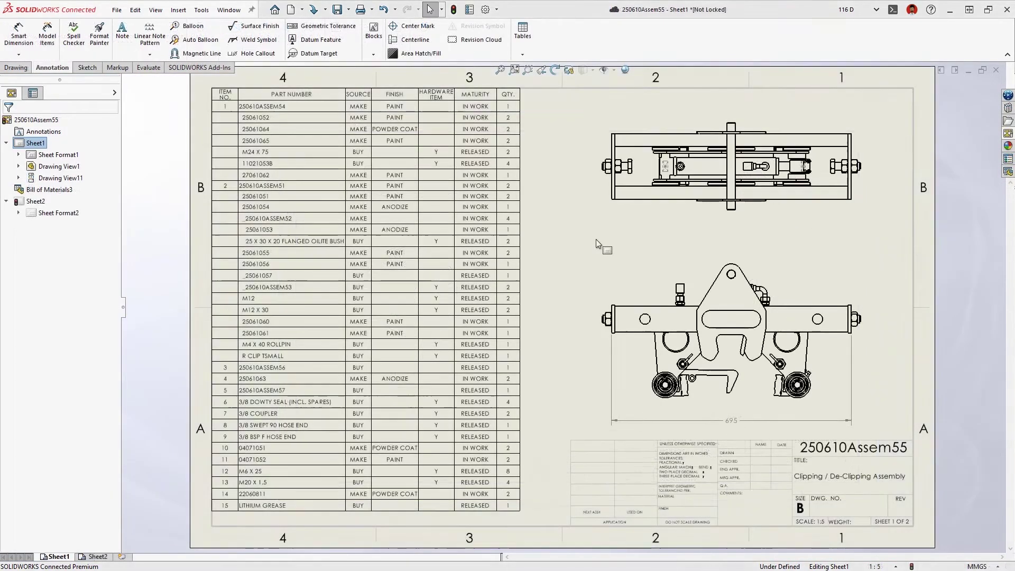
- Attach a balloon to the attachment plate in the lower view of drawing 250610Assem55, placed up and to the plate's left
{"action": "left_click", "coordinate": [186, 25]}
{"action": "left_click", "coordinate": [710, 284]}
{"action": "left_click", "coordinate": [614, 246]}
{"action": "key", "text": "Escape"}
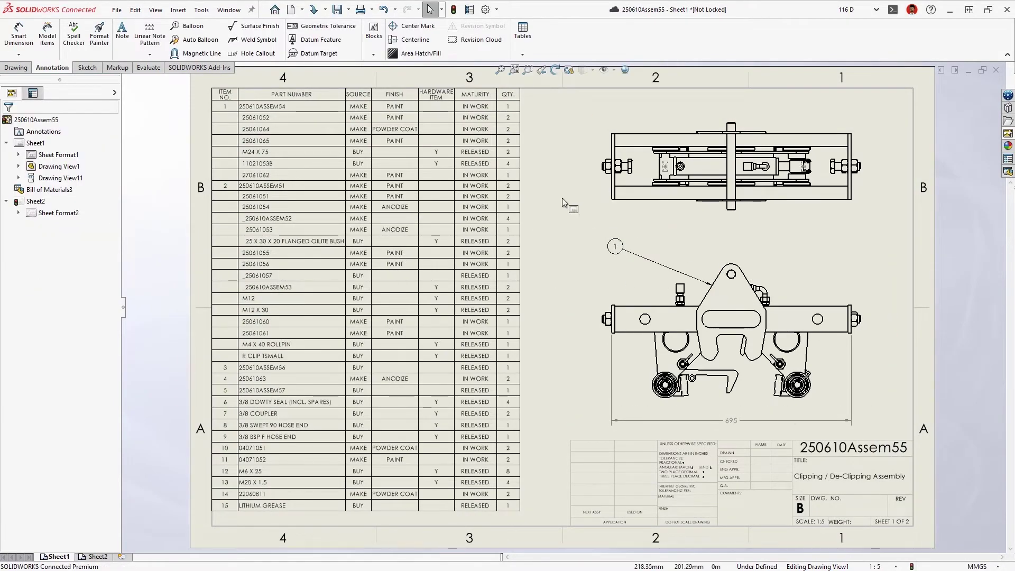
- Insert the front view of part 25061064 with its DimXpert annotations on Sheet2, plus a projected right view beside it
{"action": "right_click", "coordinate": [390, 131]}
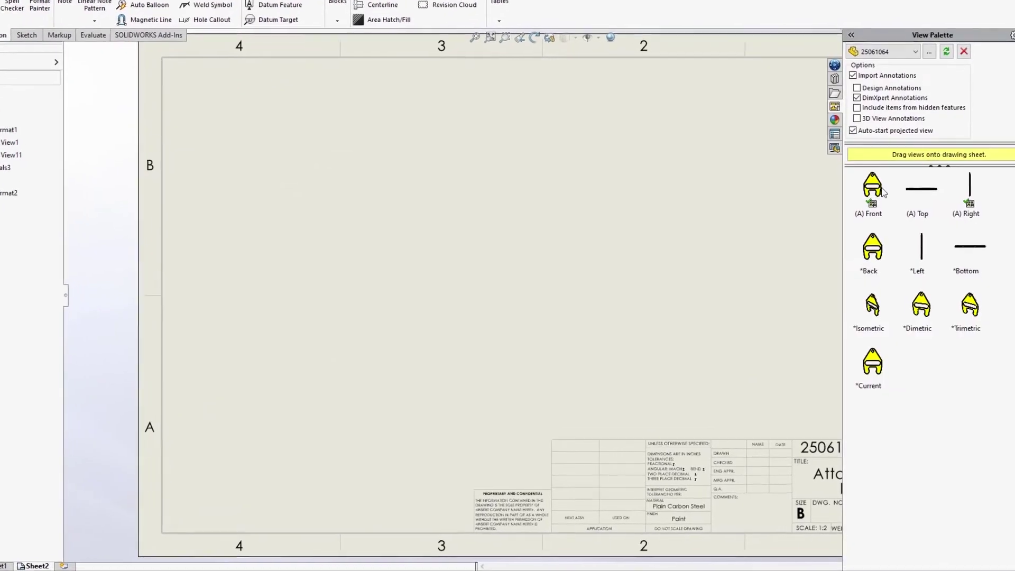
{"action": "left_click_drag", "start_coordinate": [872, 199], "coordinate": [354, 277]}
{"action": "left_click", "coordinate": [708, 266]}
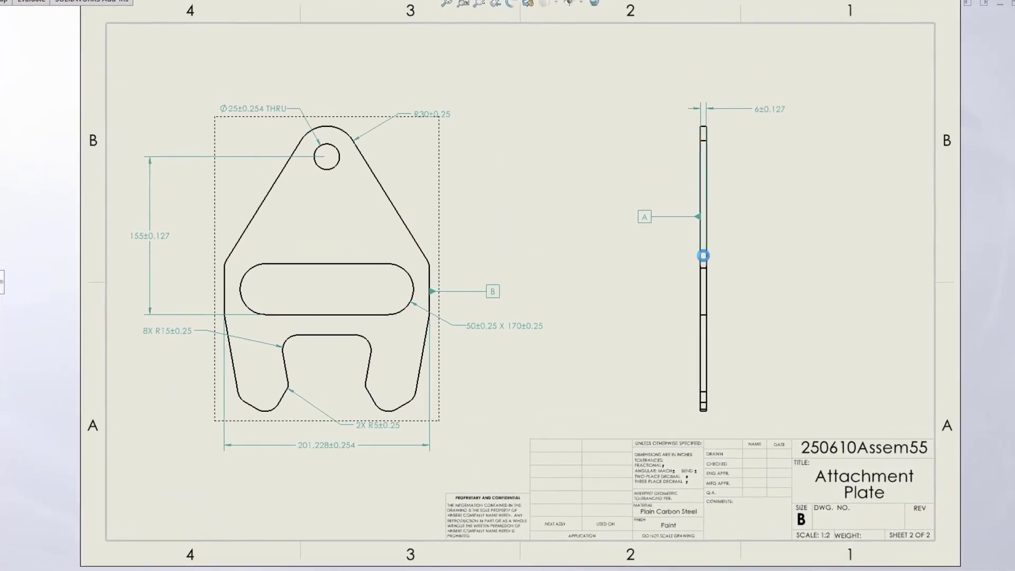
- Add a position tolerance to the plate's slot with range .05, maximum material condition and a 0.01 max tolerance, then add a datum
{"action": "left_click", "coordinate": [403, 270]}
{"action": "left_click", "coordinate": [480, 174]}
{"action": "left_click", "coordinate": [558, 256]}
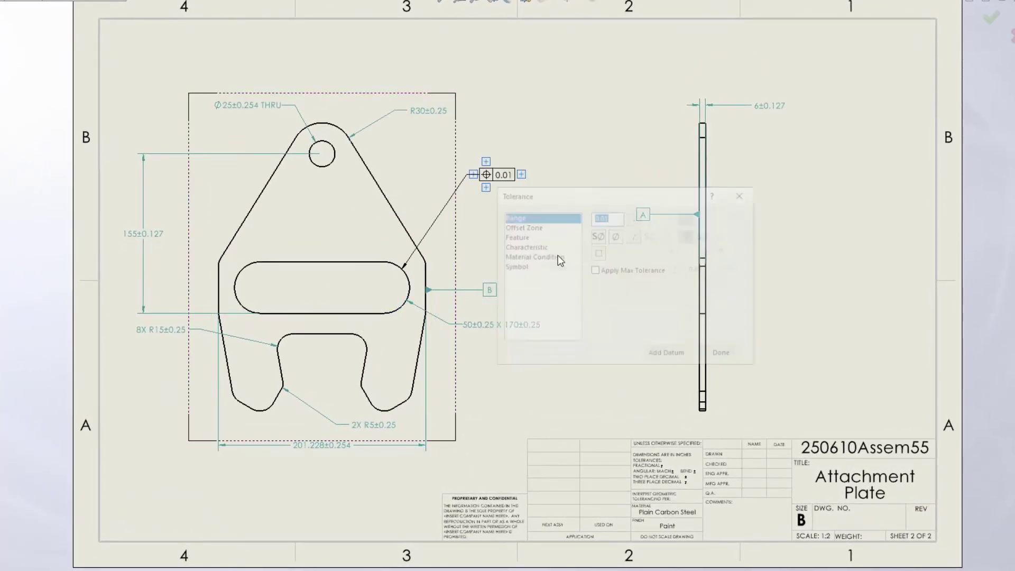
{"action": "type", "text": ".05"}
{"action": "left_click", "coordinate": [594, 270]}
{"action": "left_click", "coordinate": [531, 256]}
{"action": "left_click", "coordinate": [598, 217]}
{"action": "left_click", "coordinate": [511, 215]}
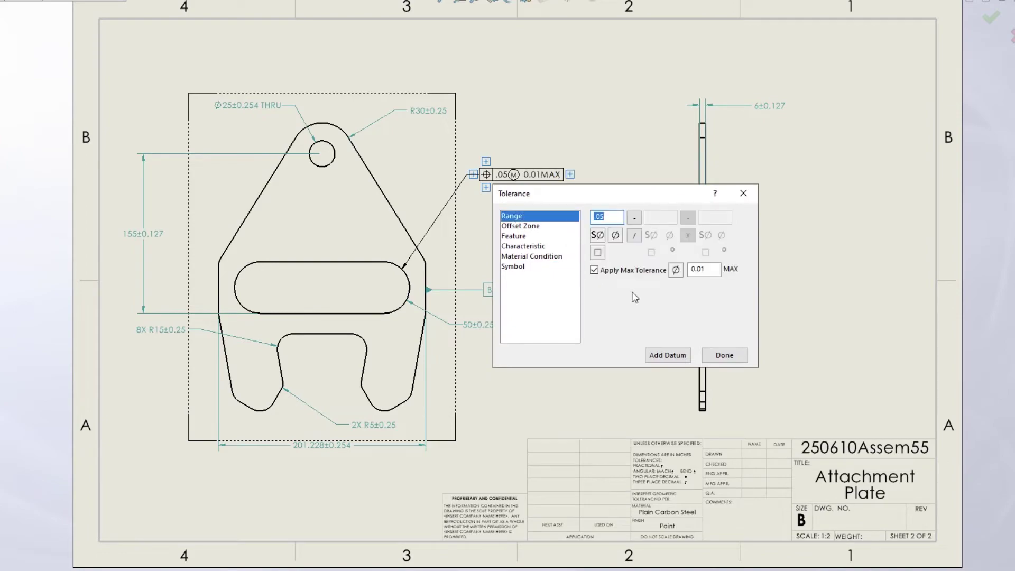
{"action": "left_click", "coordinate": [667, 355]}
{"action": "key", "text": "Return"}
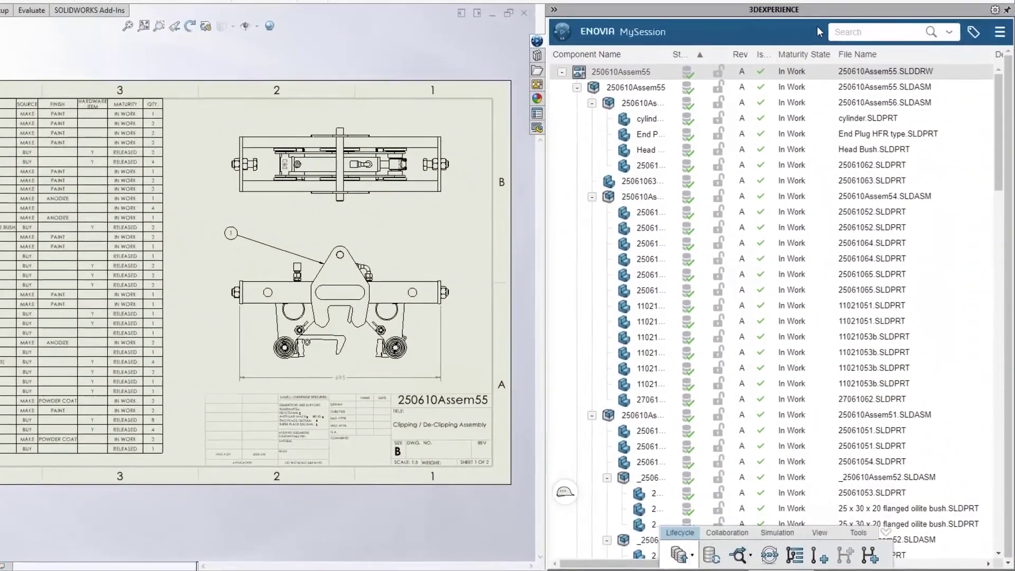
- Set the maturity state of drawing 250610Assem55 to Frozen in the 3DEXPERIENCE session
{"action": "left_click", "coordinate": [770, 556]}
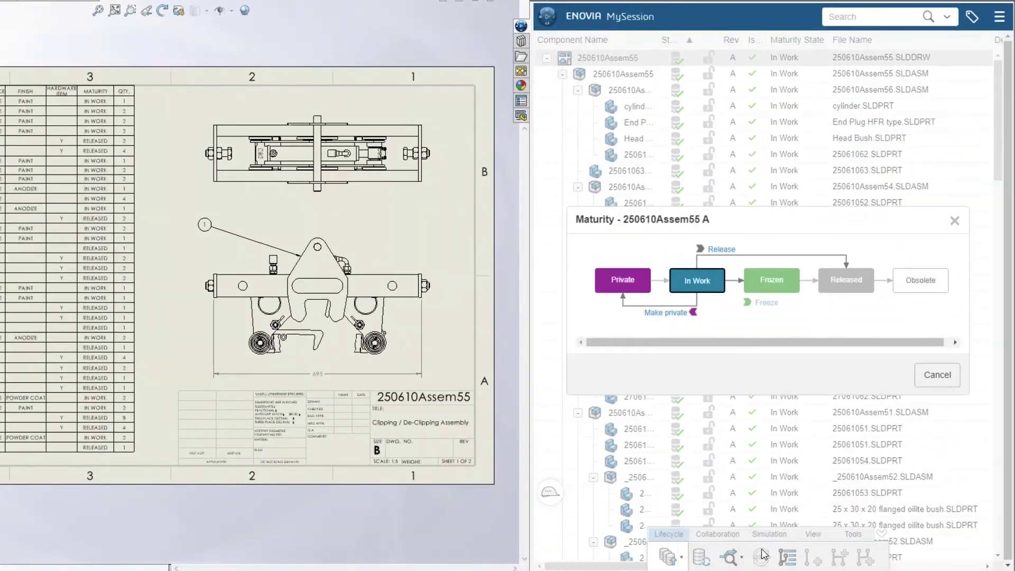
{"action": "left_click", "coordinate": [771, 305]}
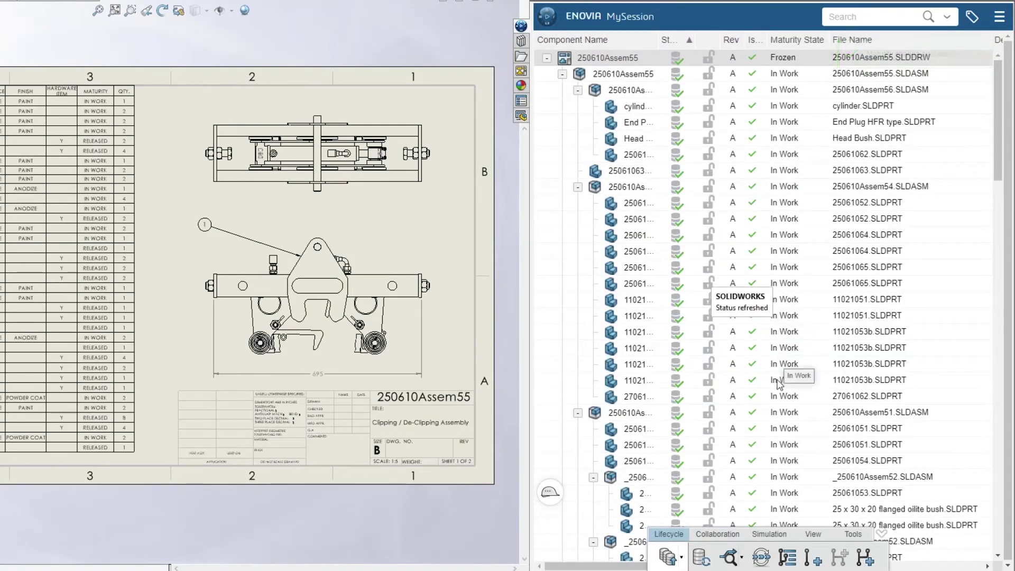
- Open the drawing's information and reply "Done!" to the comment asking to prepare the drawing for release
{"action": "left_click", "coordinate": [813, 534]}
{"action": "left_click", "coordinate": [831, 561]}
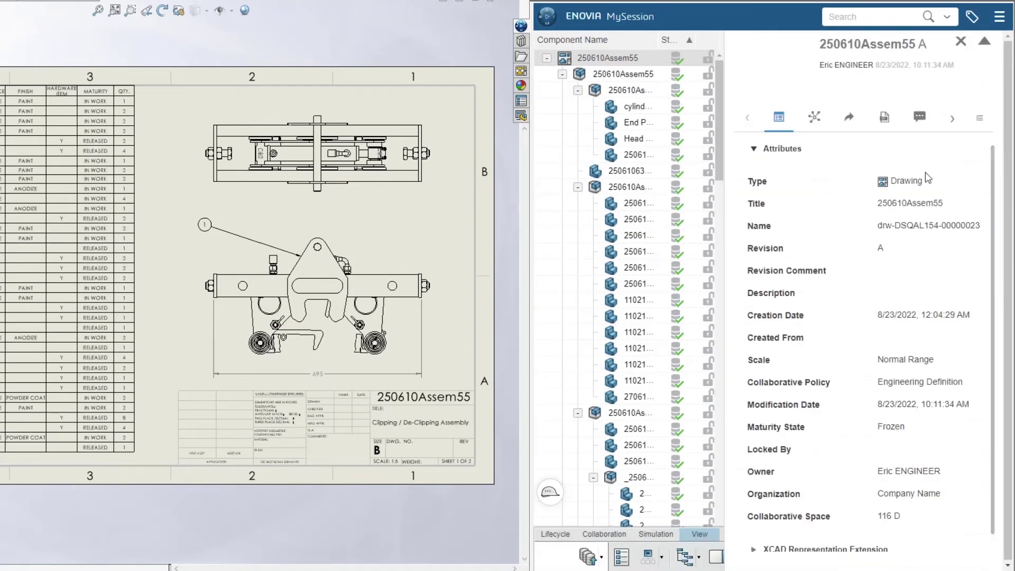
{"action": "left_click", "coordinate": [923, 123]}
{"action": "left_click", "coordinate": [789, 213]}
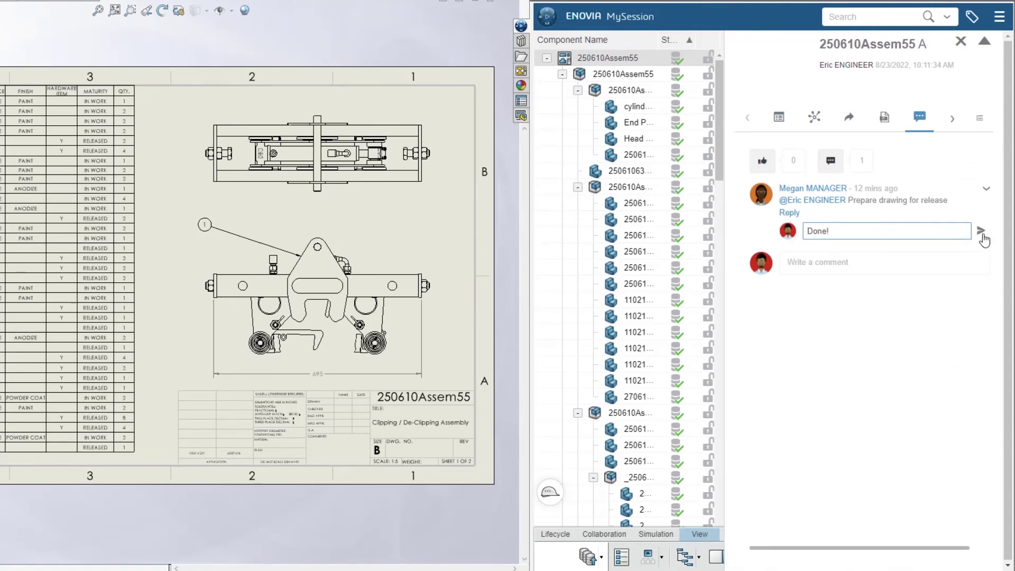
{"action": "left_click", "coordinate": [982, 233]}
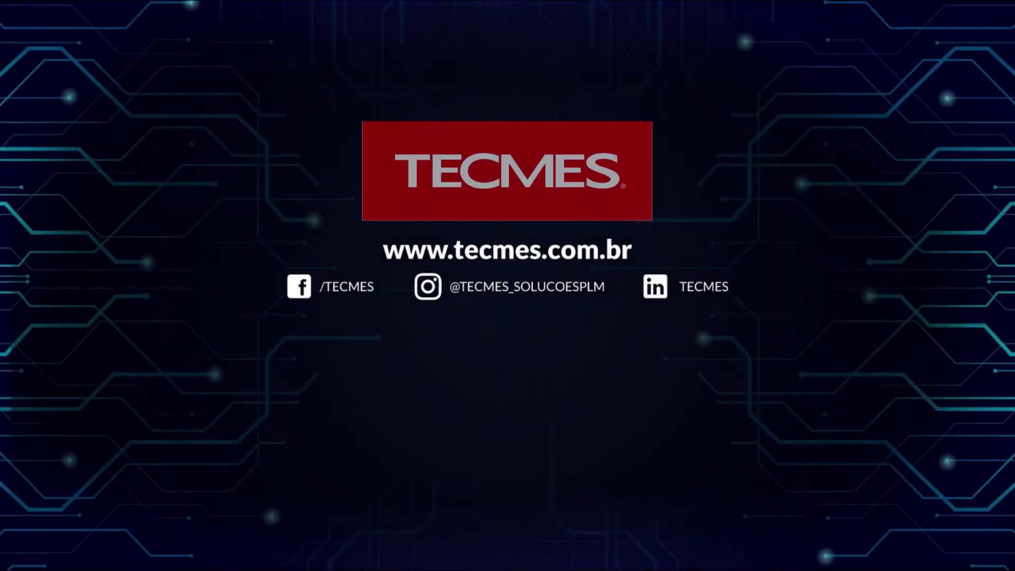